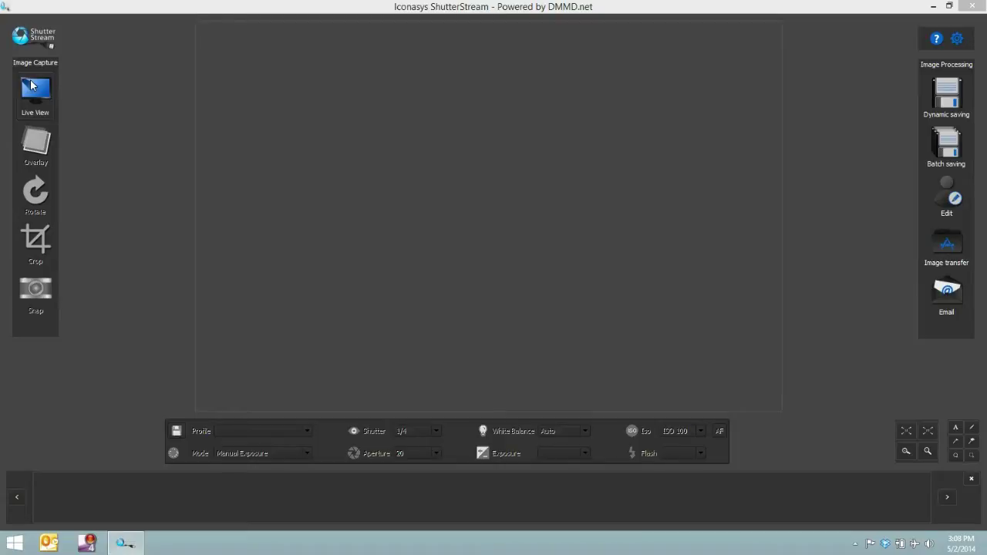
- Start the camera live view showing the watch on the white backdrop
click(35, 96)
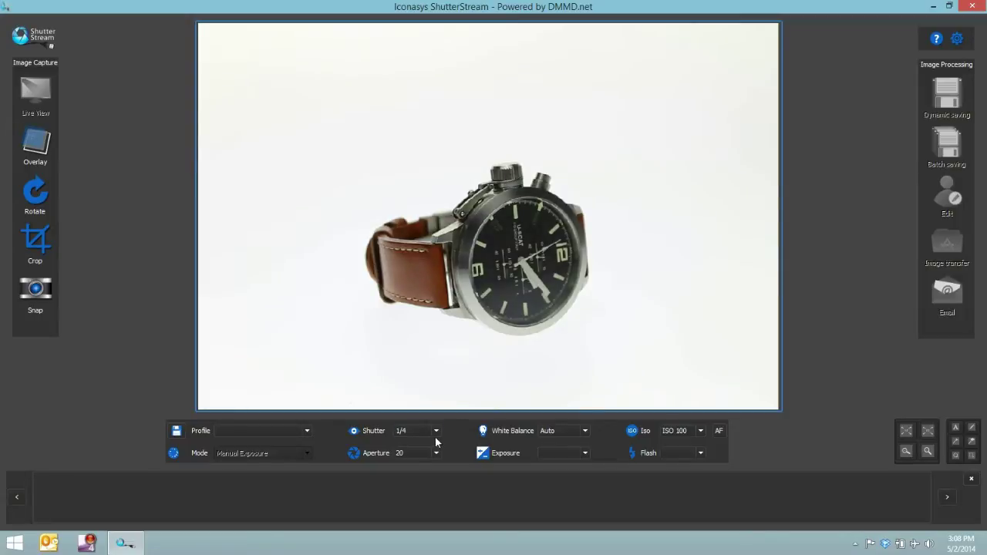
click(437, 431)
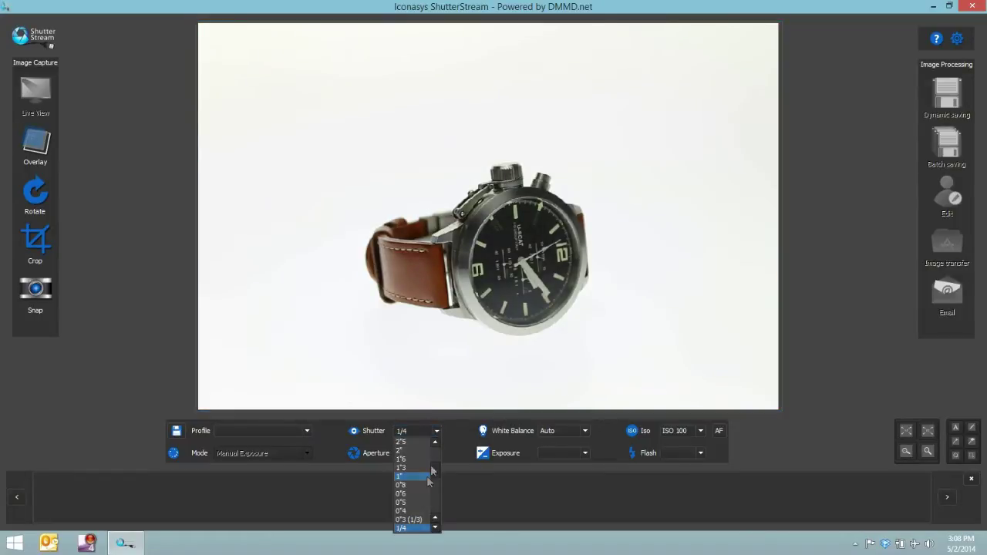
click(423, 479)
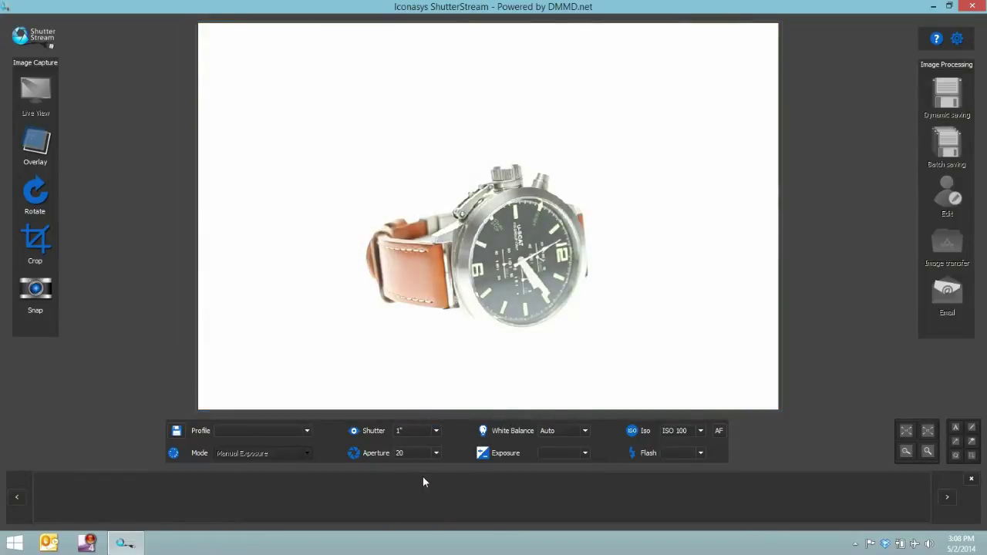
click(436, 431)
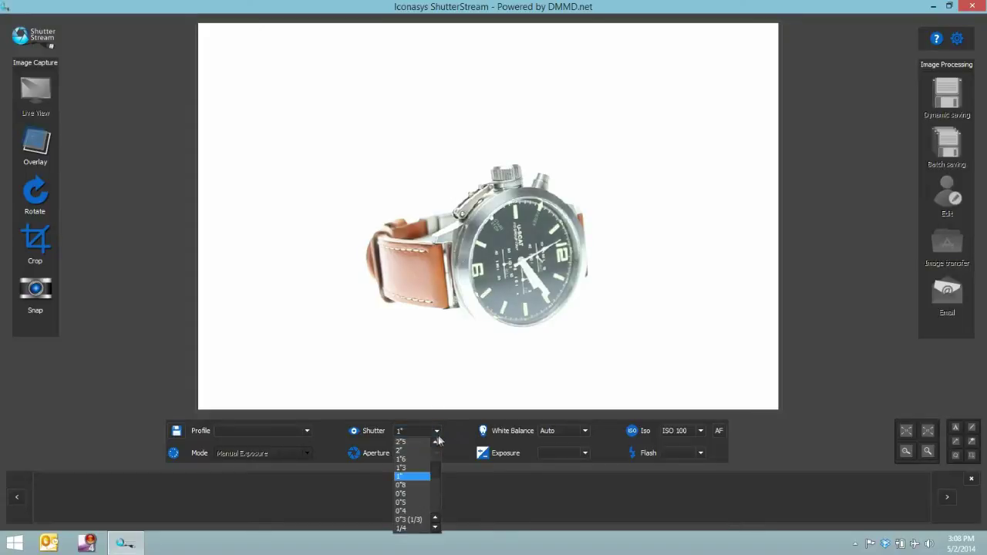
click(401, 530)
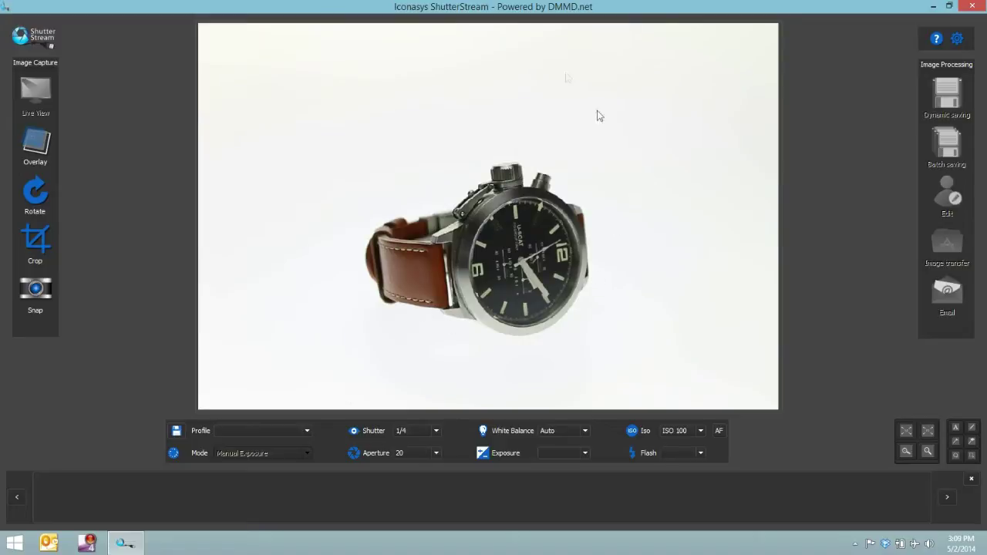
- Save the current camera settings as profile 'WatchSetting' and select it in the Profile dropdown
click(176, 432)
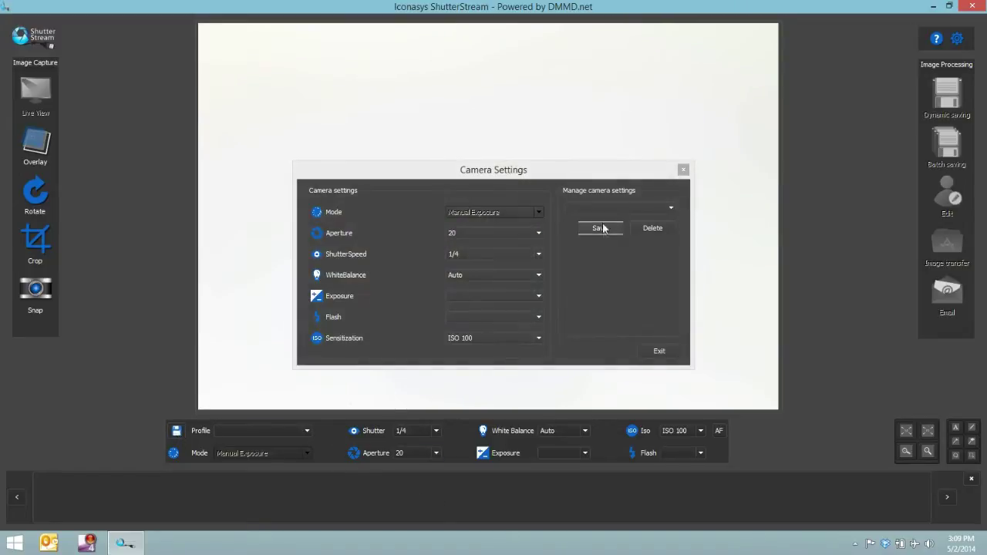
click(600, 229)
text(WatchSetting)
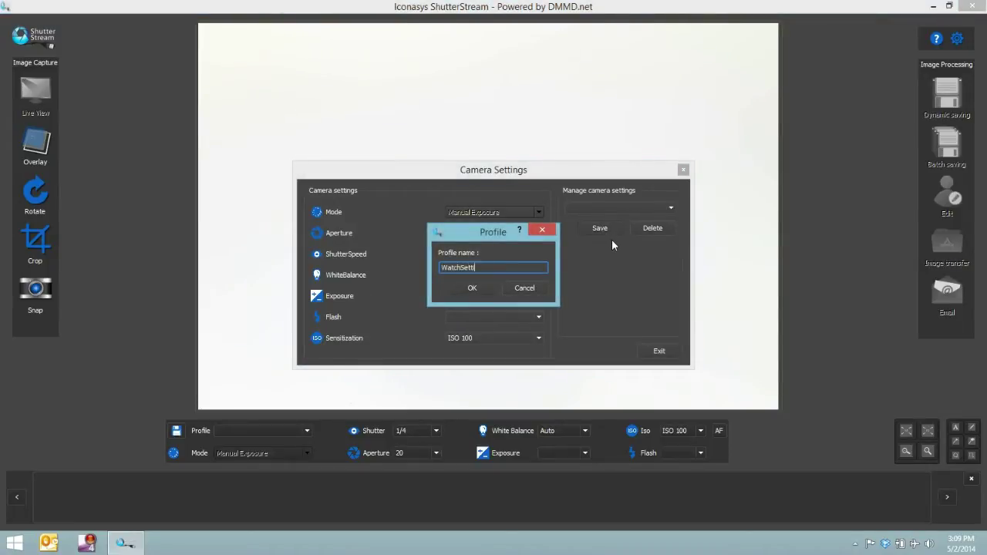
click(474, 287)
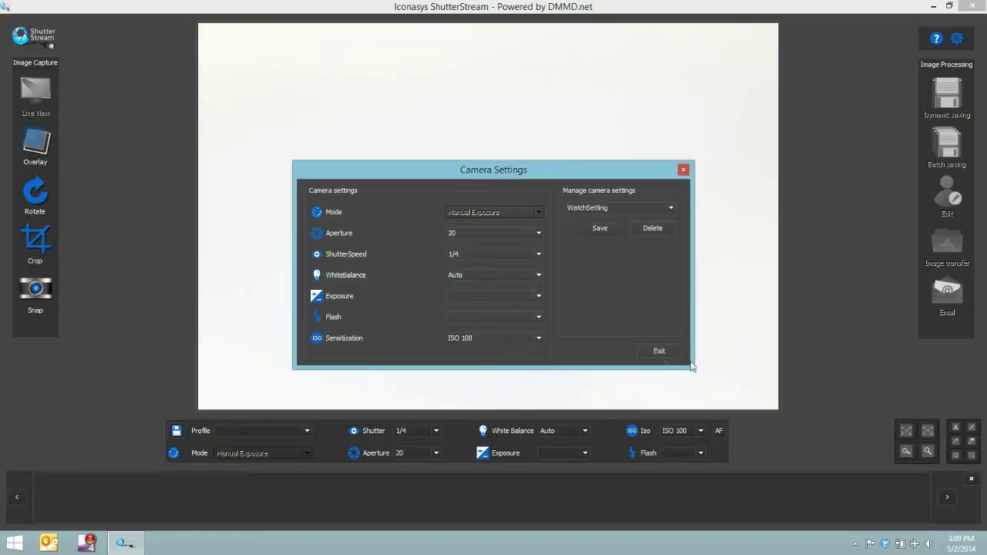
click(660, 353)
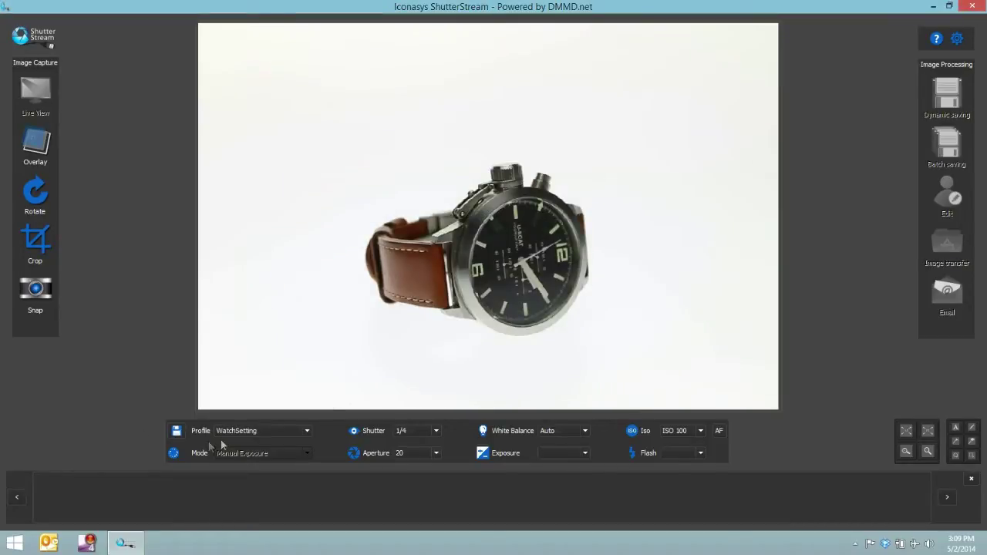
click(308, 431)
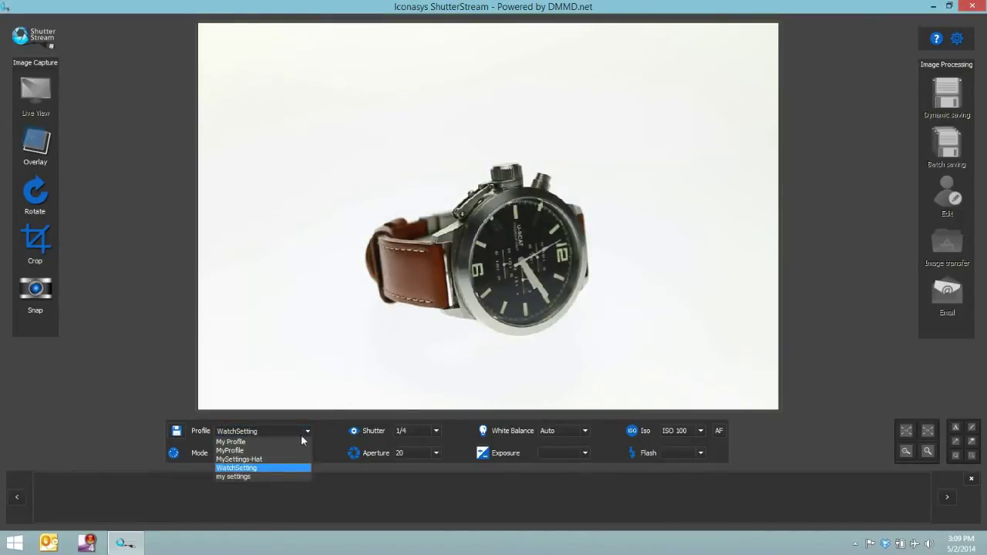
click(264, 467)
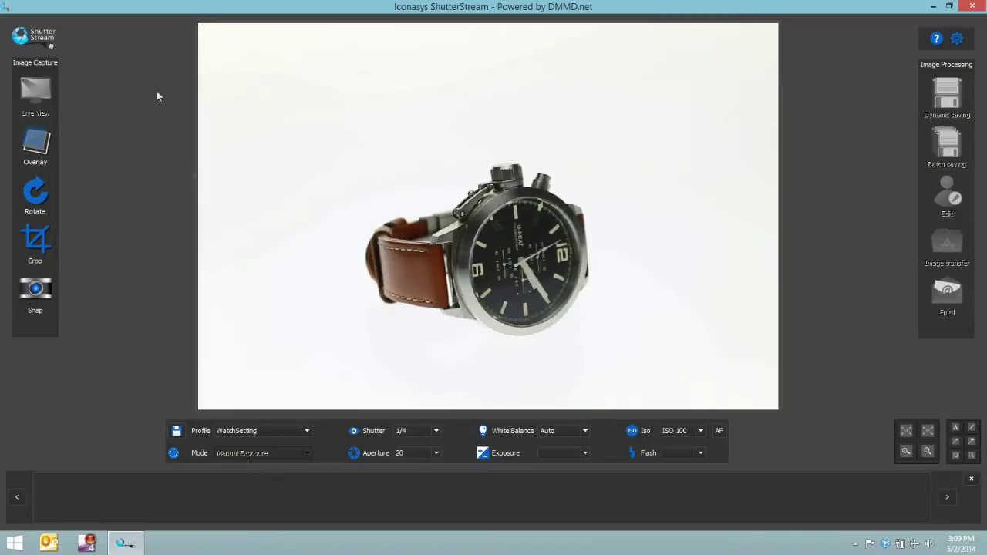
- Draw a crop box around the watch and shift it slightly down and right
click(36, 239)
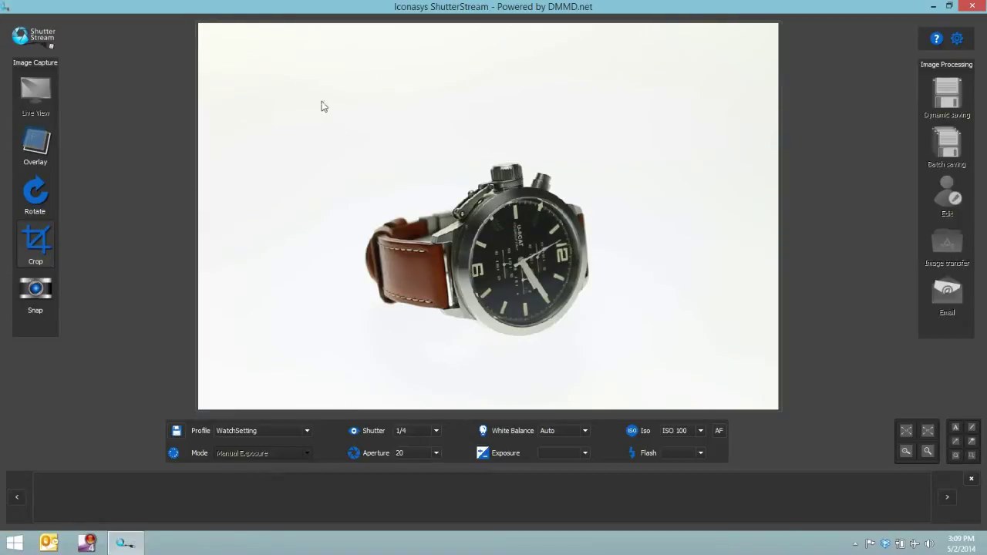
drag(322, 101, 598, 368)
drag(543, 322, 572, 338)
- Set the crop option to Square in the settings' crop options
click(957, 39)
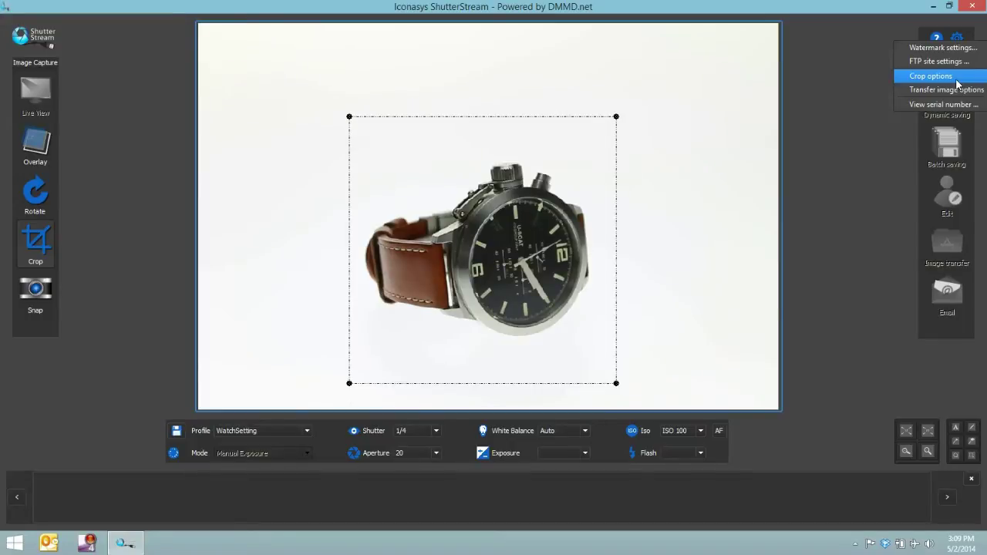
click(931, 77)
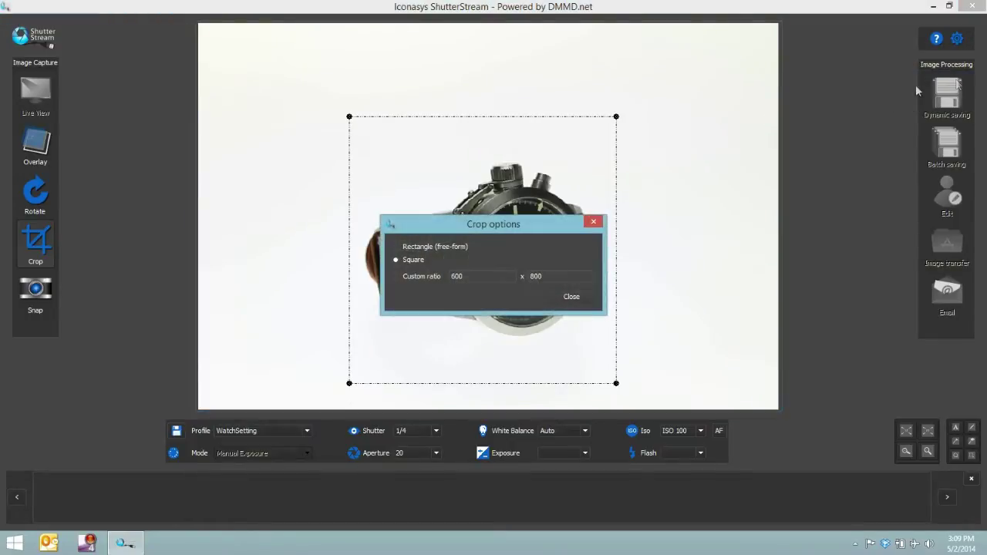
click(394, 276)
click(397, 260)
click(571, 299)
- Shrink and reposition the square crop box so it centres on the watch
drag(579, 331, 573, 323)
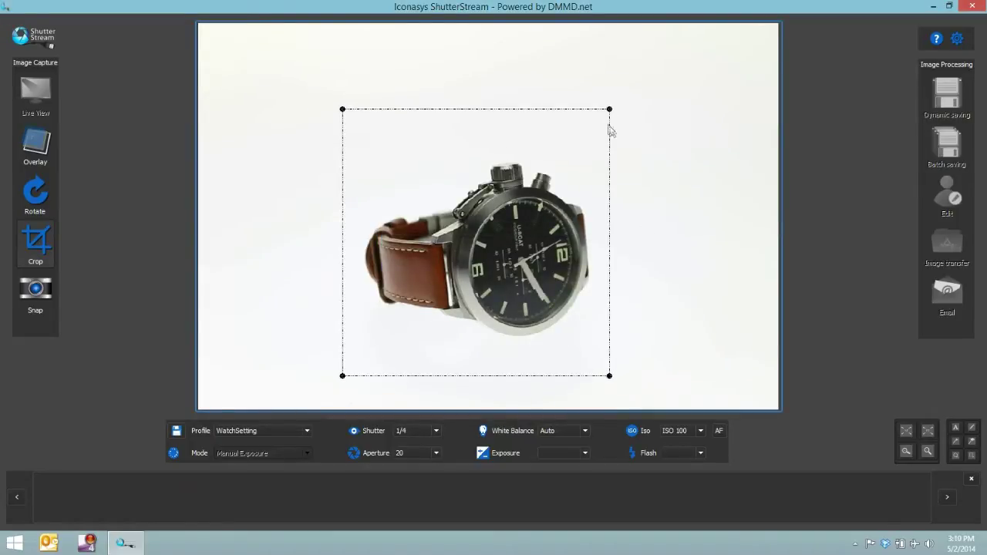
drag(609, 112, 602, 115)
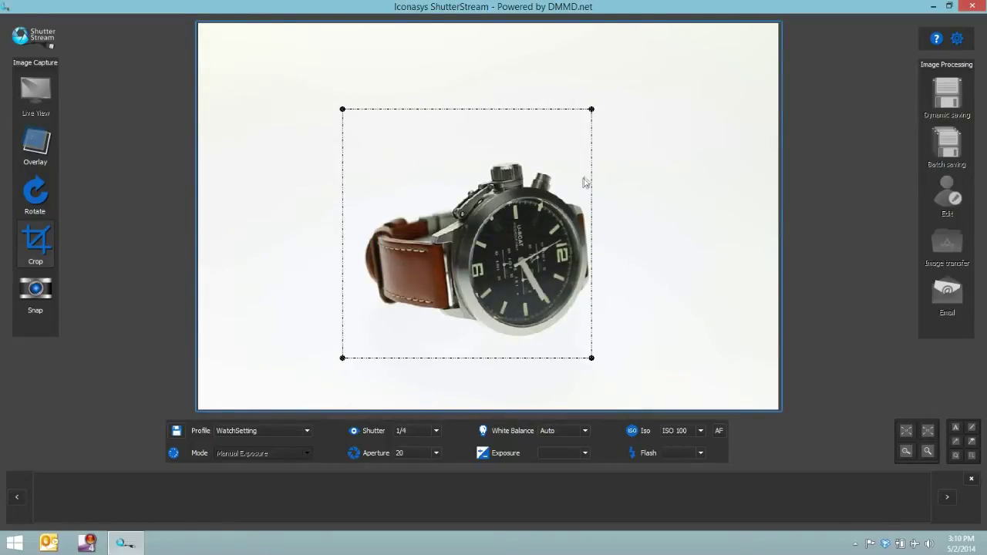
drag(583, 181, 596, 199)
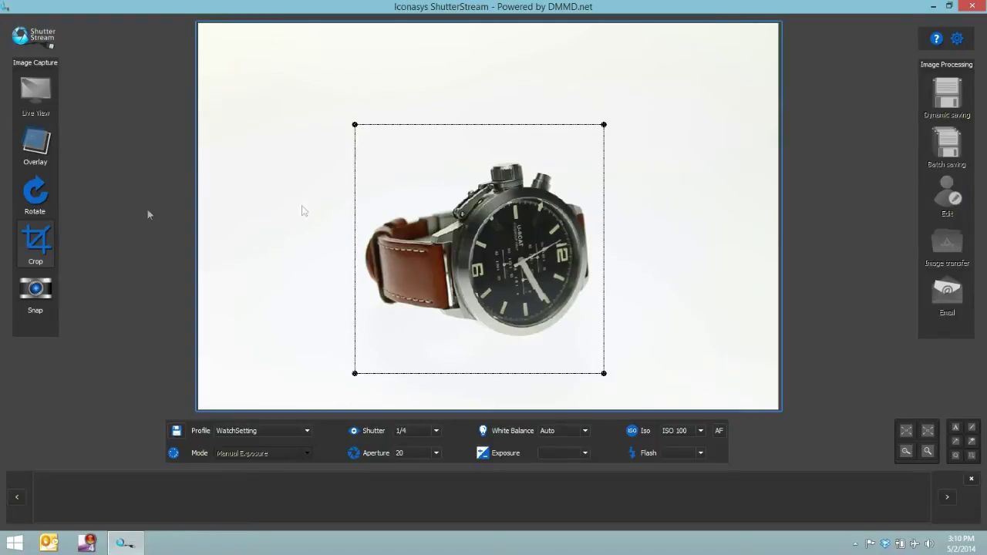
- Snap the cropped watch photo, inspect it at actual size, then fit it to the window
click(43, 296)
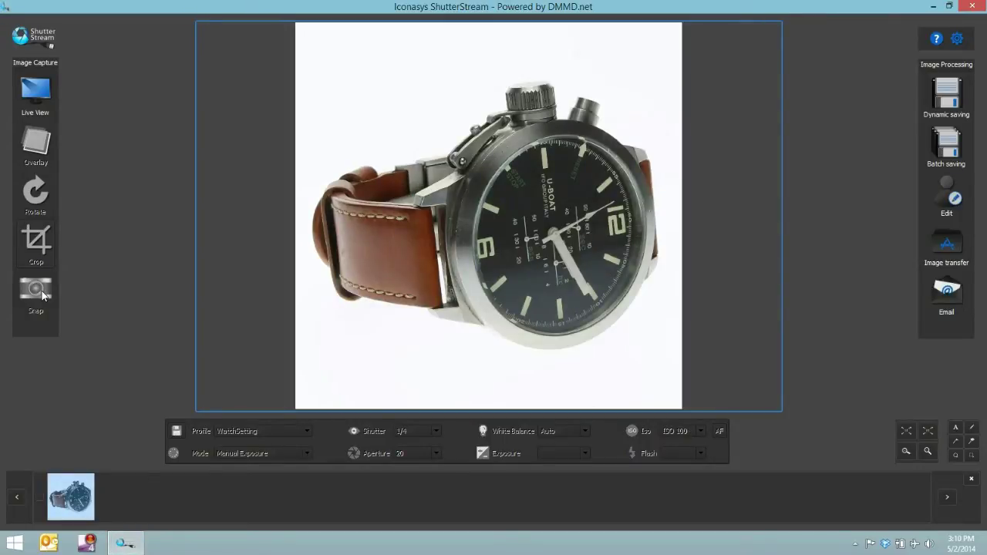
click(907, 432)
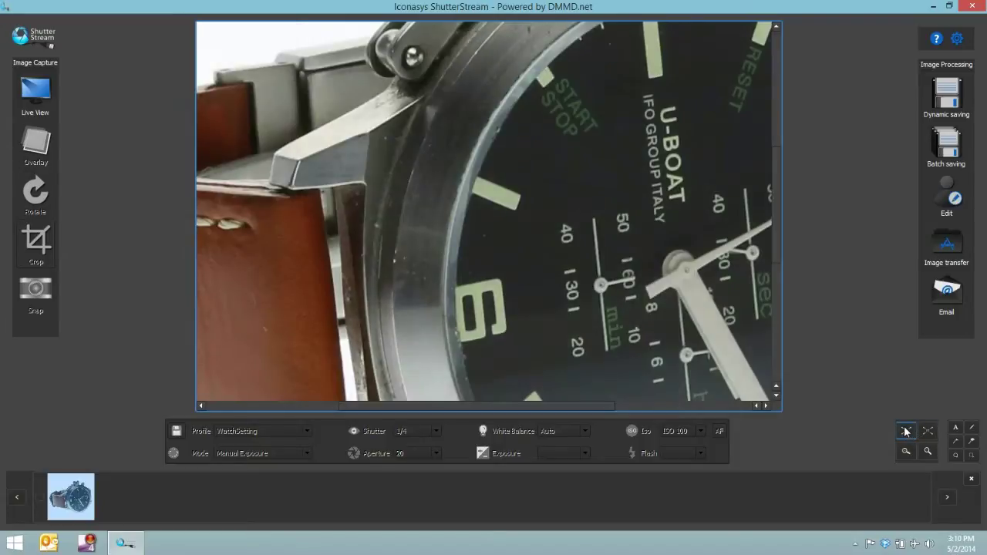
drag(544, 408, 661, 404)
drag(777, 175, 777, 267)
drag(586, 410, 390, 360)
scroll(503, 300, up, 3)
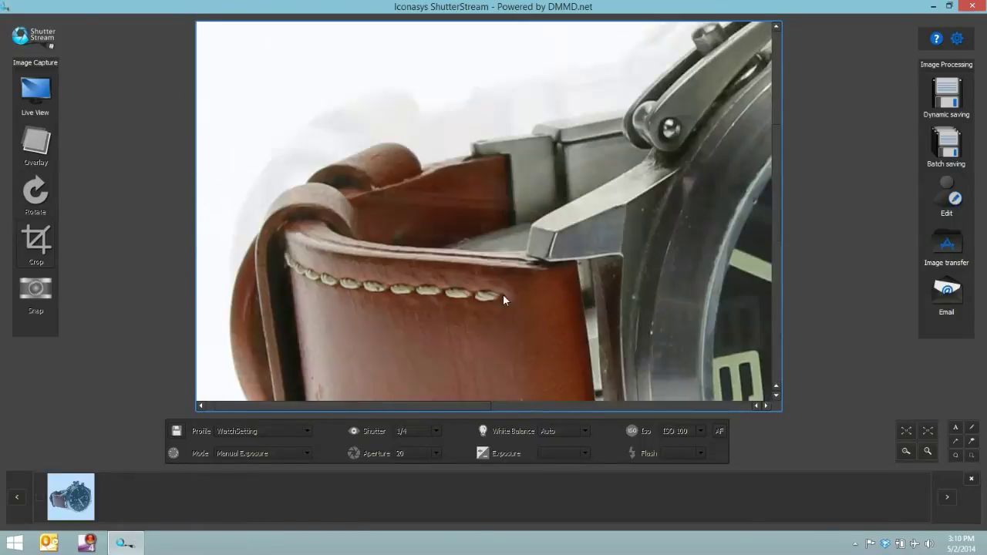
click(919, 431)
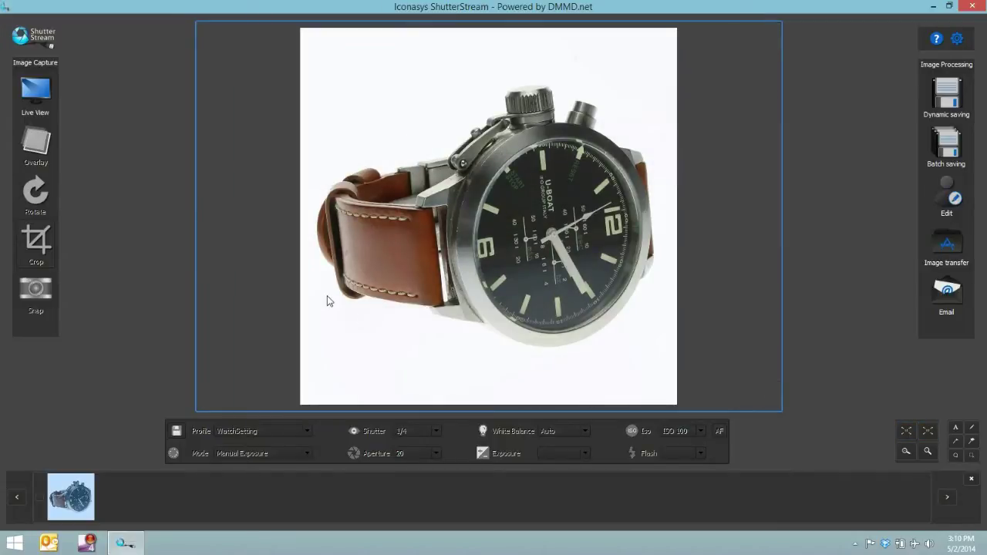
- Capture the side view and then the back view of the watch from live view
click(41, 95)
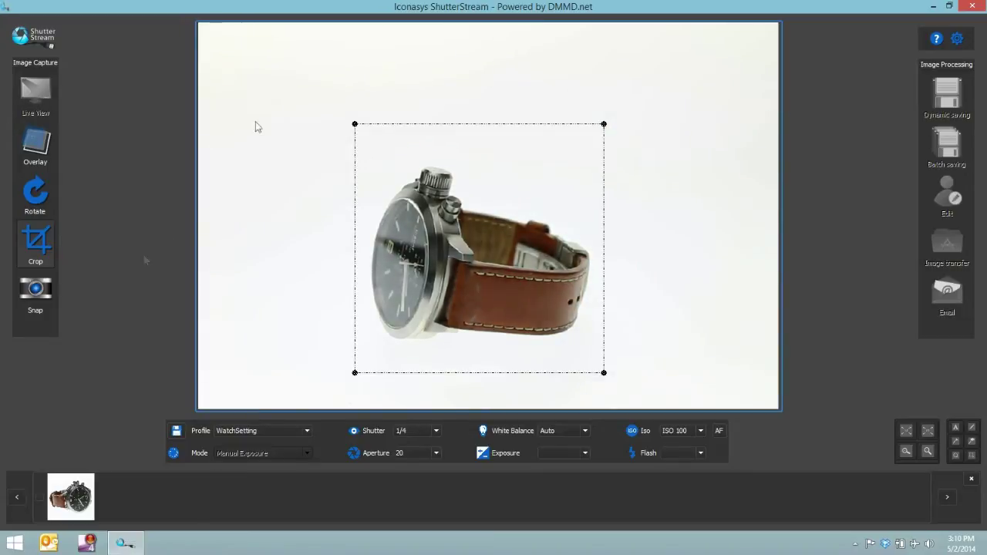
click(45, 289)
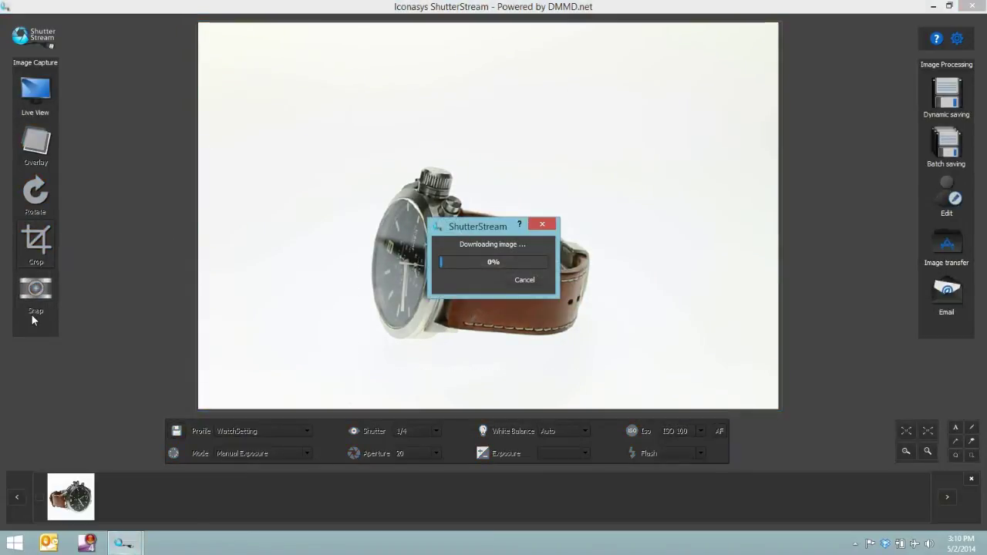
click(48, 88)
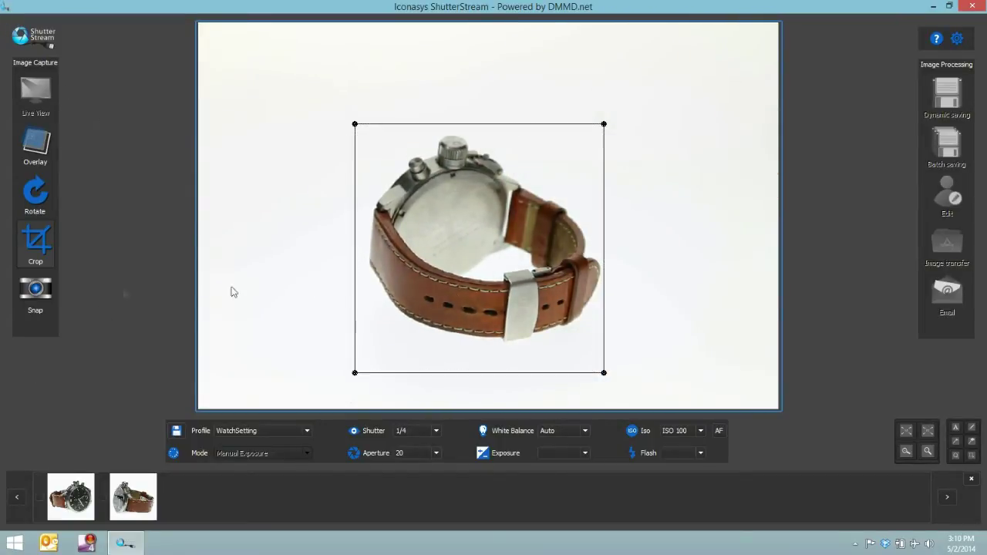
click(35, 297)
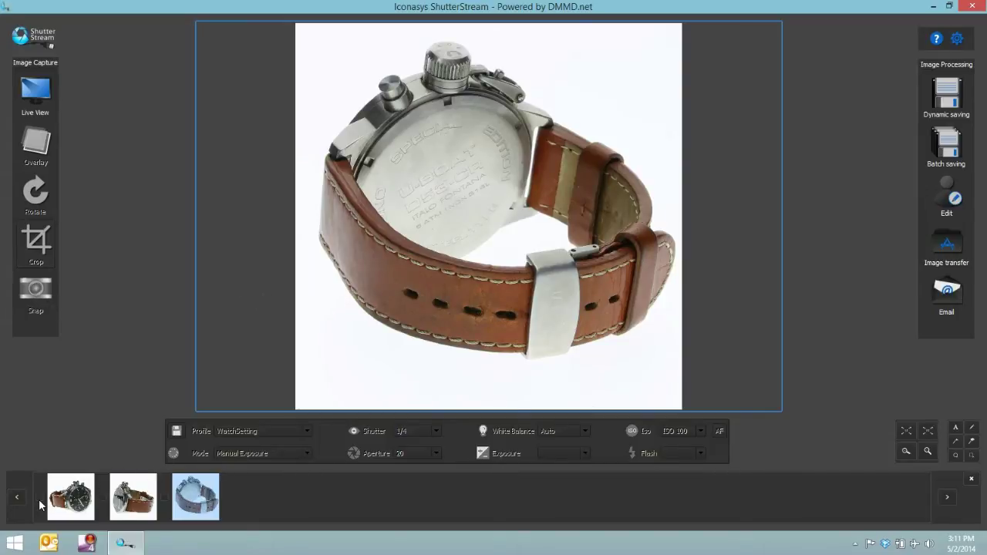
- Reorder the filmstrip thumbnails into front, side, back and review each shot, ending on the front
drag(40, 505, 104, 500)
click(143, 500)
click(193, 502)
click(77, 509)
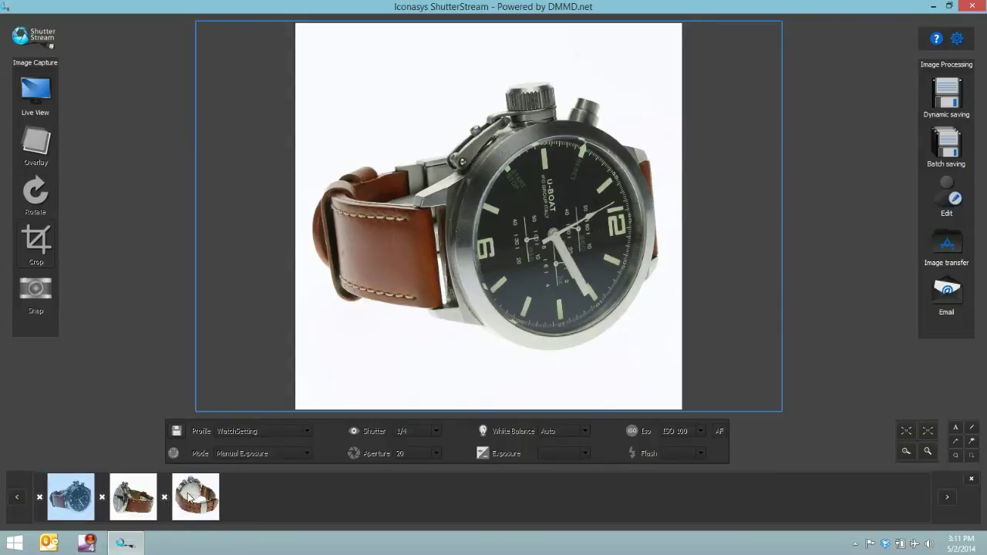
- Open the front-view photo in the image editor and turn on the eyedropper readout
click(954, 198)
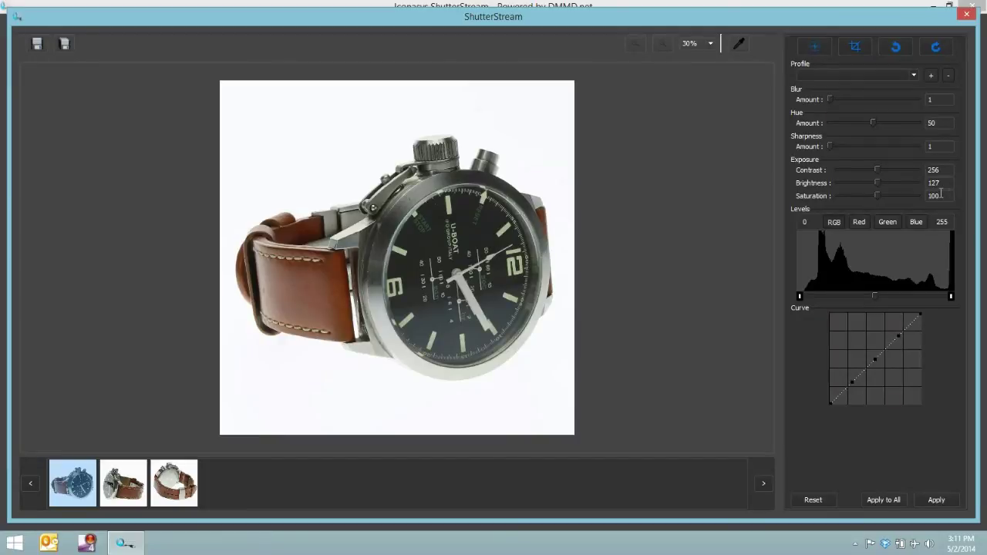
click(742, 45)
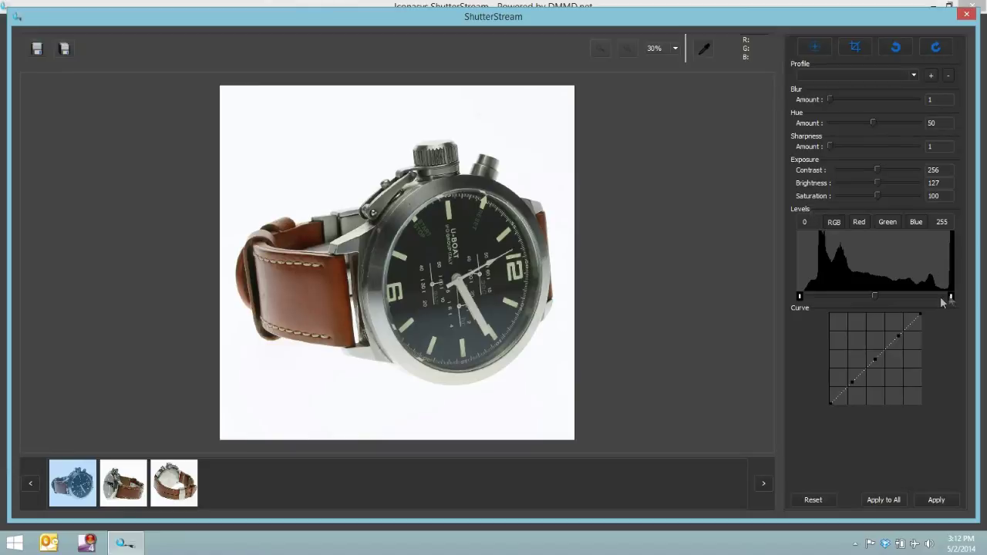
- Pull the Levels white and black points inward and raise Sharpness from 1 to 6
drag(951, 297, 945, 301)
drag(802, 298, 808, 299)
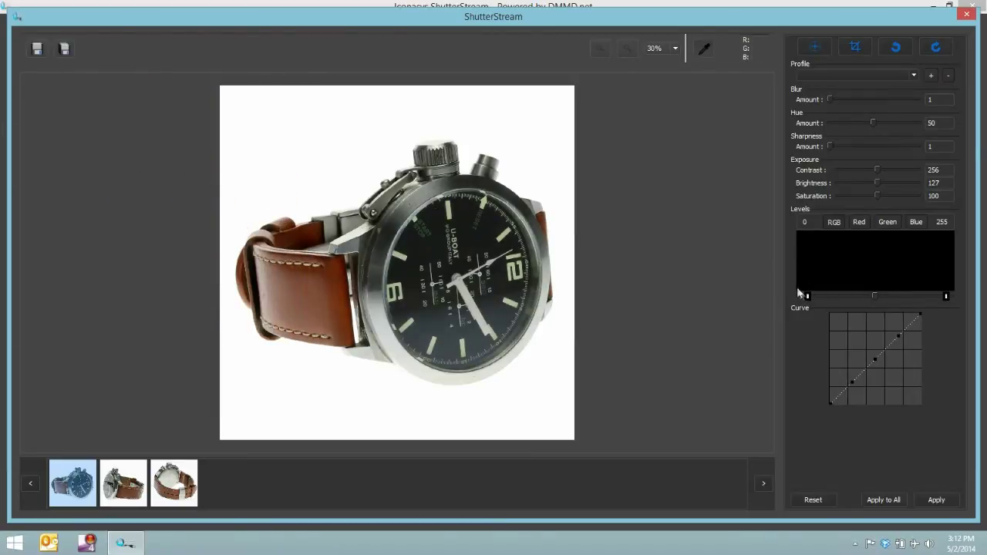
mouse_move(830, 146)
mouse_down()
mouse_move(886, 148)
mouse_move(844, 149)
mouse_up()
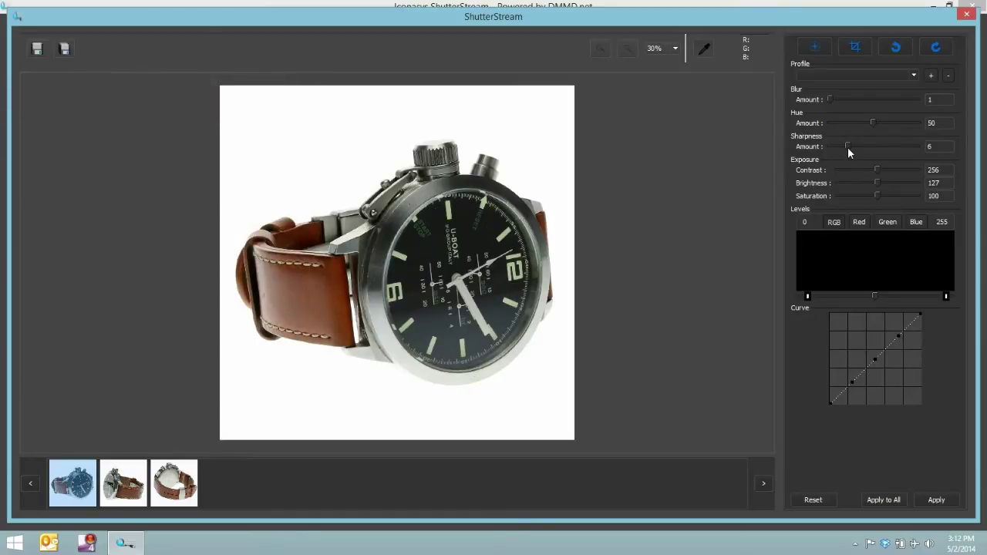
- Check detail at 65% and 24% zoom, then apply the edits to all three photos
click(675, 48)
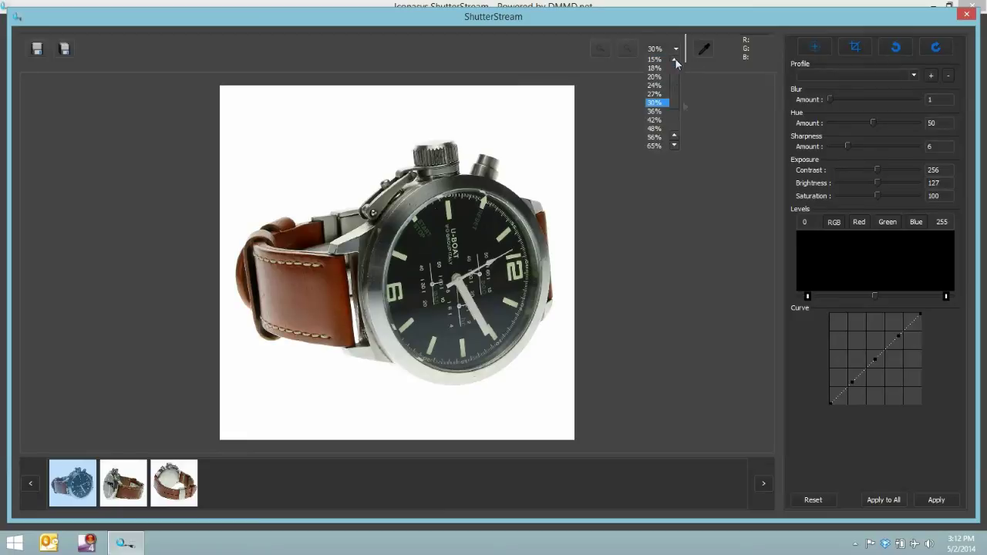
click(652, 146)
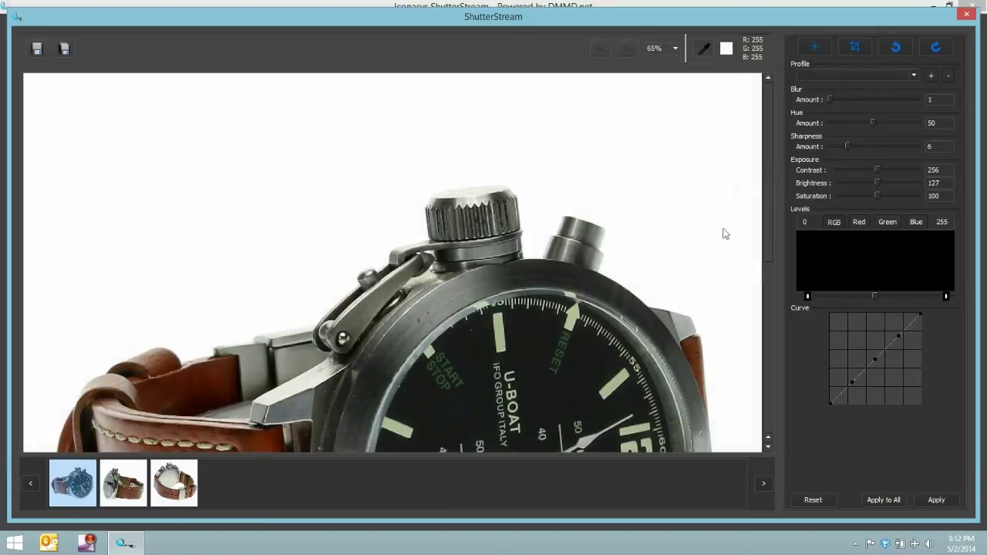
drag(765, 152, 776, 172)
click(675, 48)
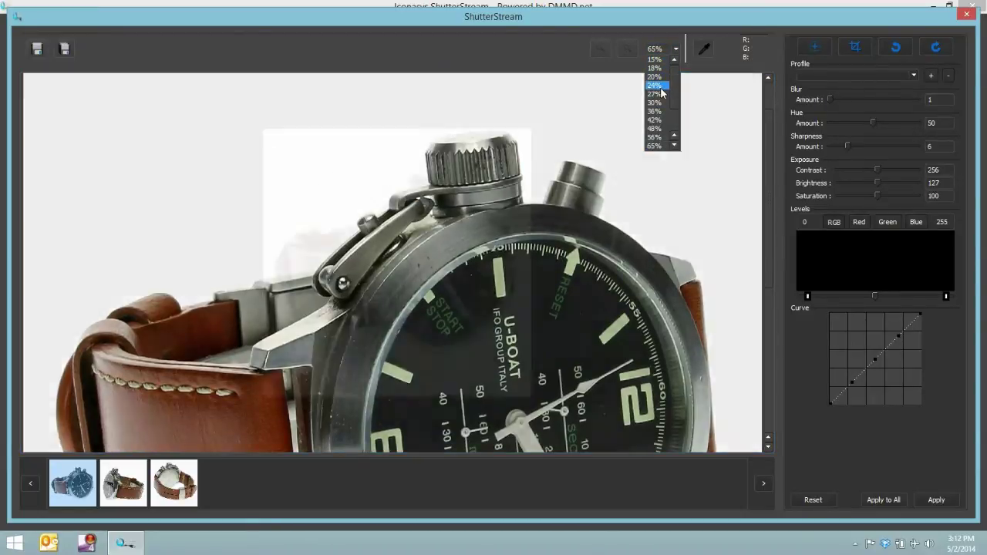
click(660, 85)
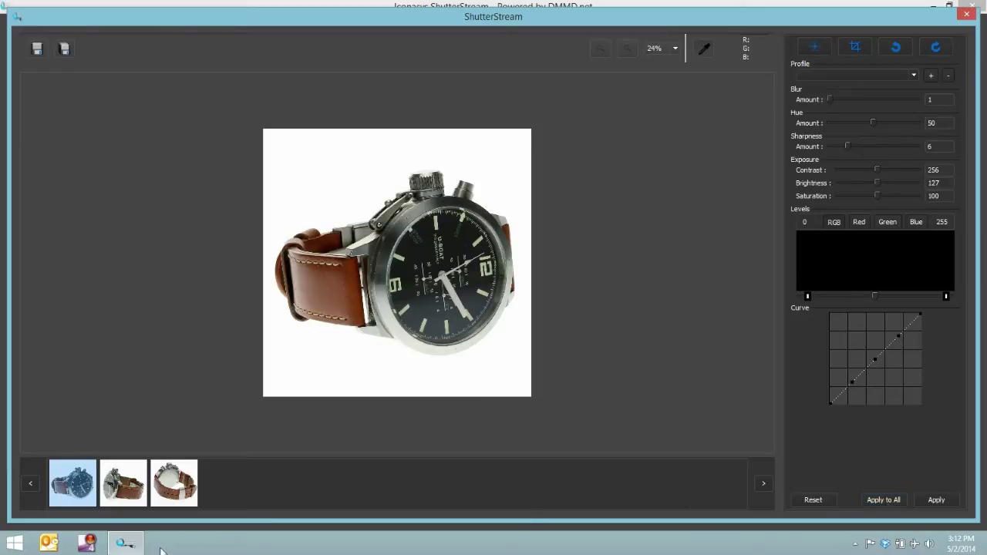
click(898, 500)
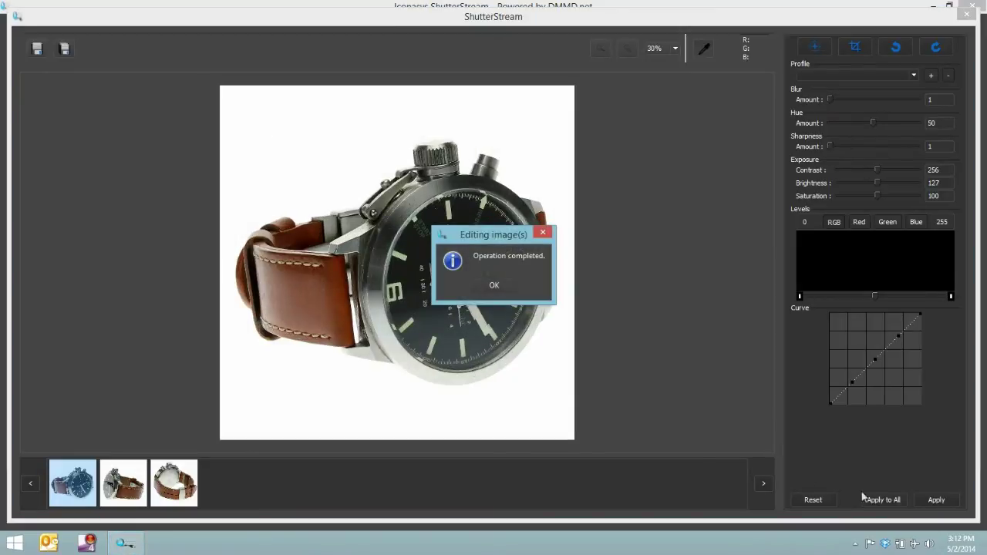
click(494, 285)
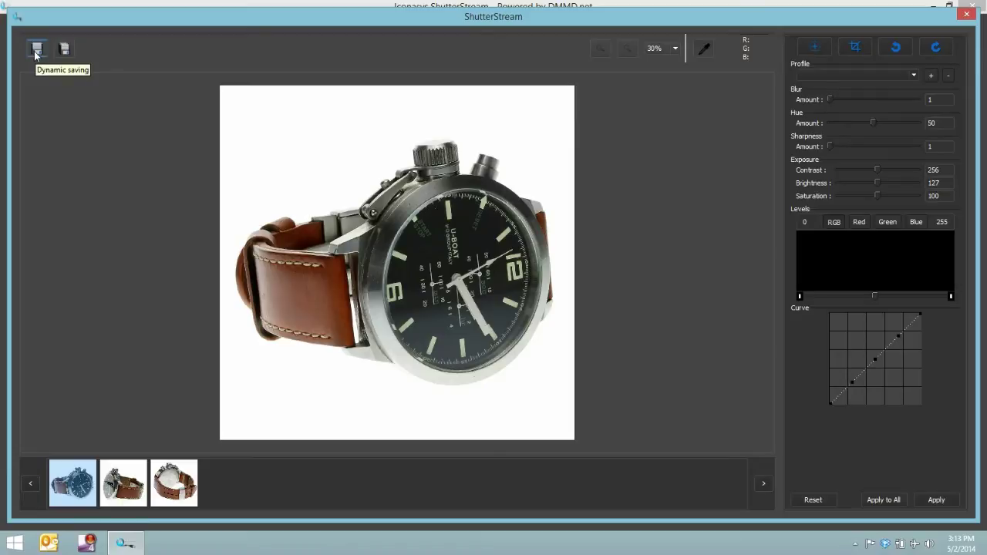
- Set the Dynamic Save master name to UBoat-Watch and review the 150, 500 and 1000 px widths
click(35, 49)
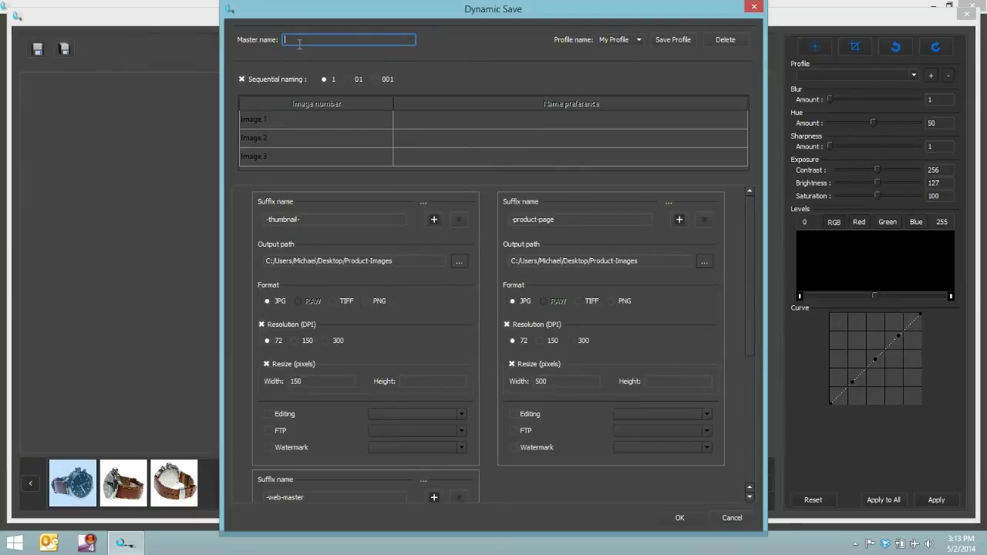
text(UBoat-Watch)
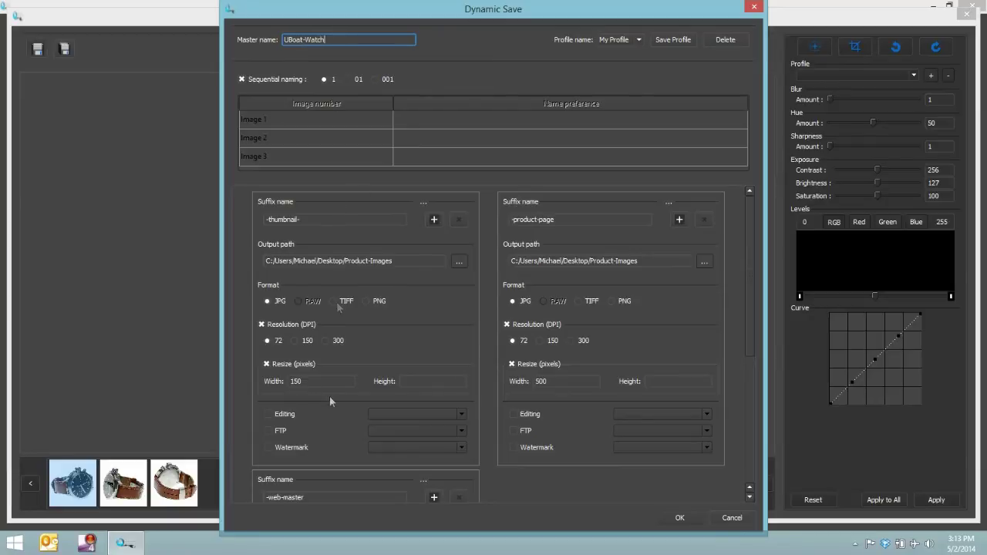
scroll(494, 313, down, 1)
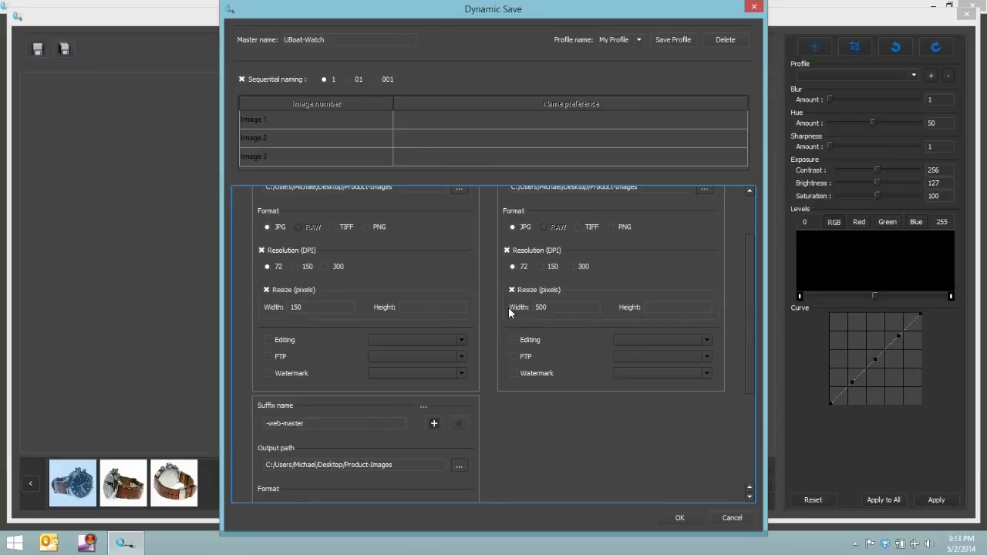
scroll(500, 318, up, 2)
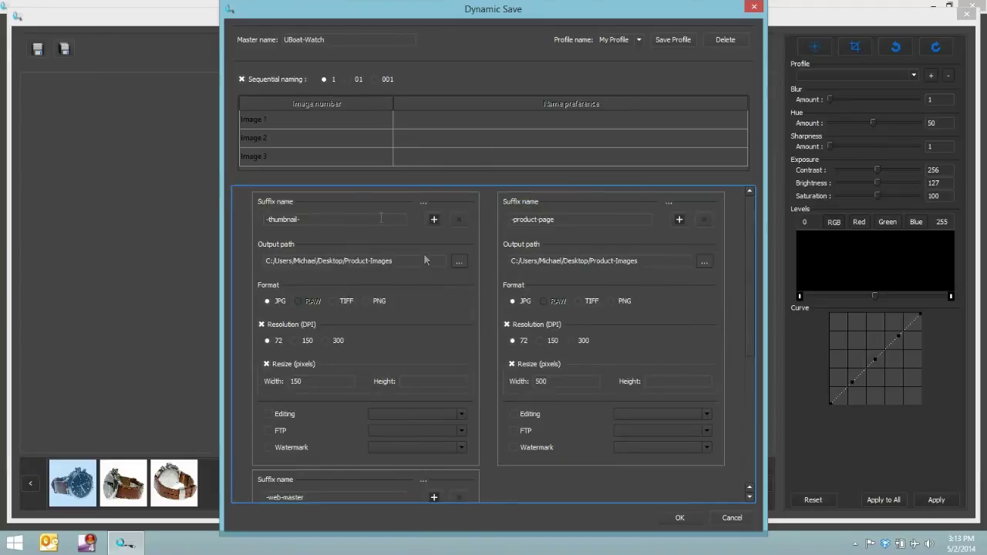
double_click(295, 382)
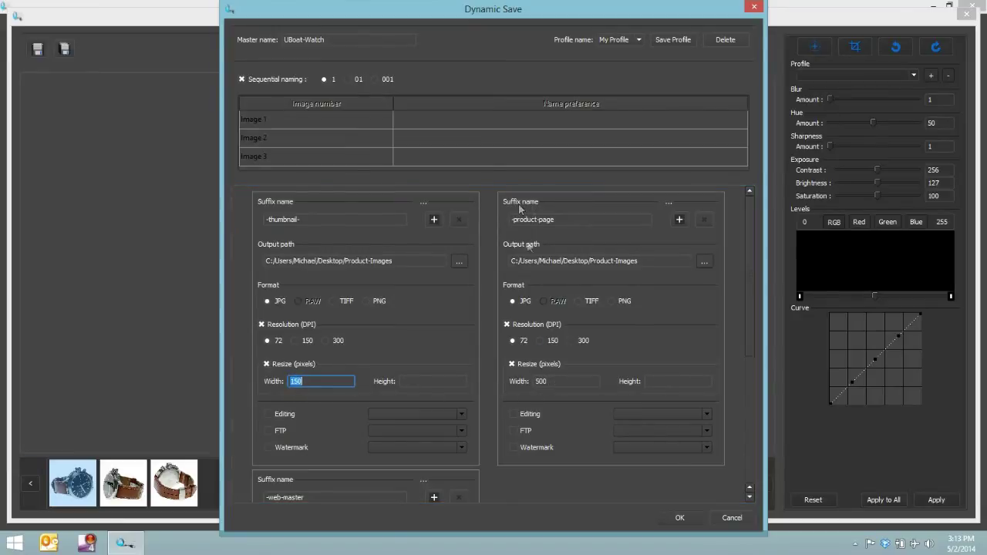
double_click(557, 381)
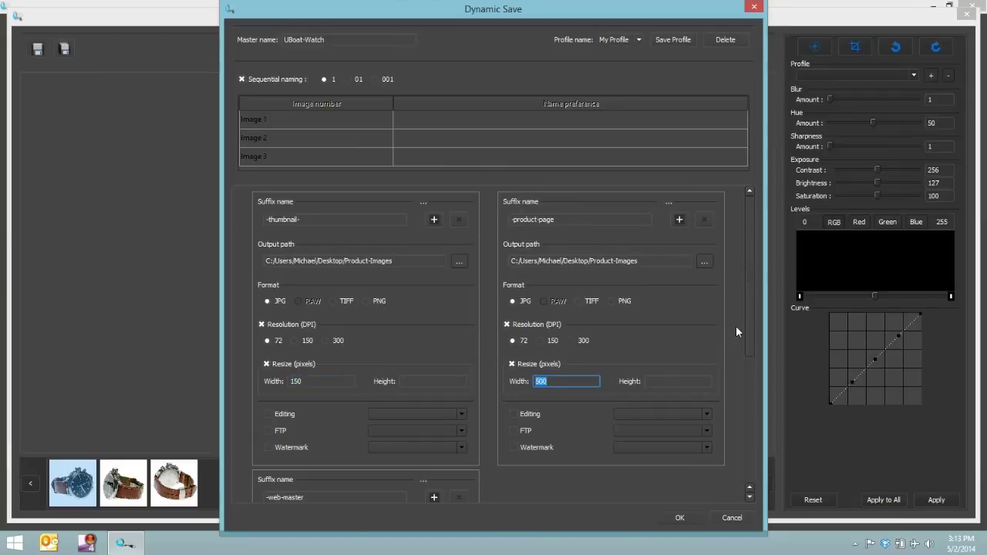
drag(746, 314, 754, 436)
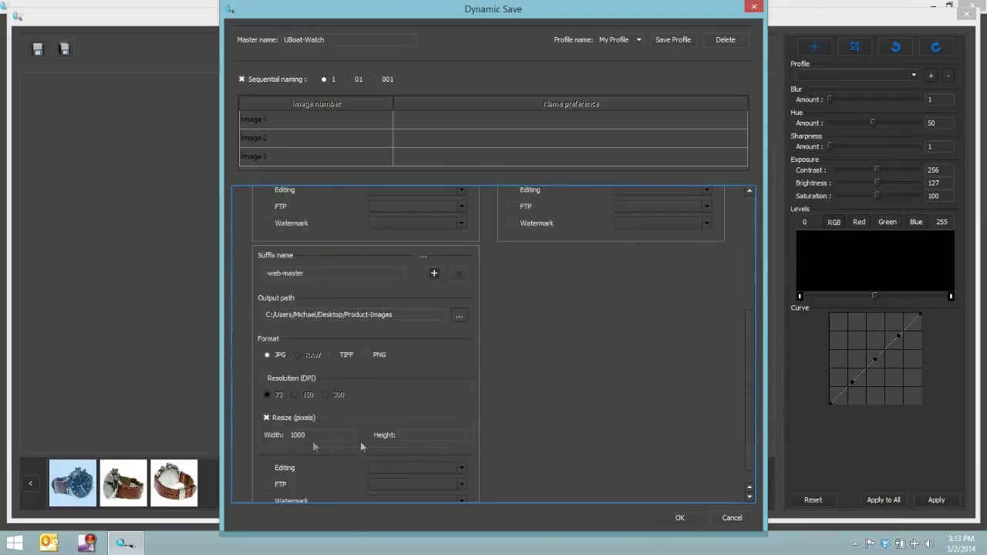
scroll(305, 433, up, 1)
scroll(305, 433, up, 5)
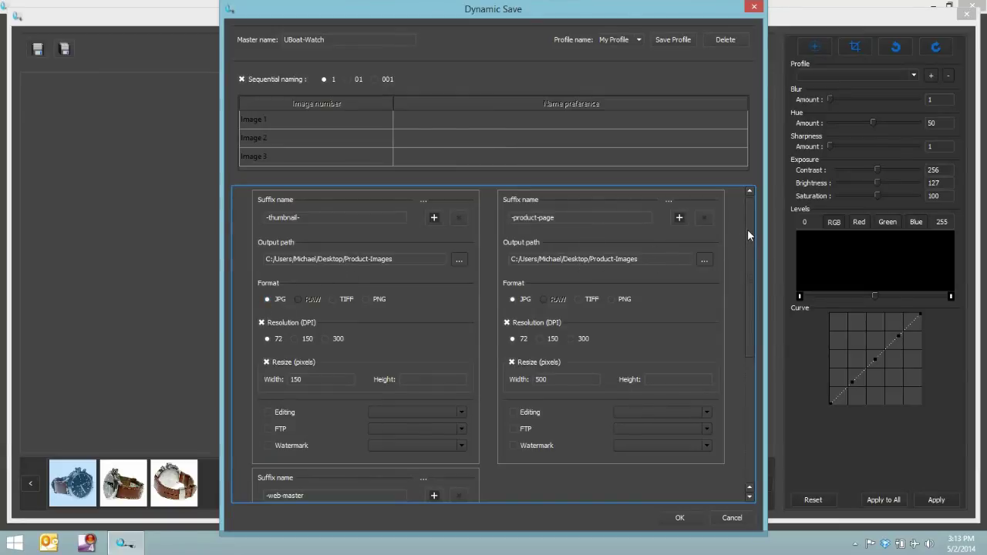
mouse_move(748, 230)
mouse_down()
mouse_move(751, 334)
mouse_move(751, 233)
mouse_up()
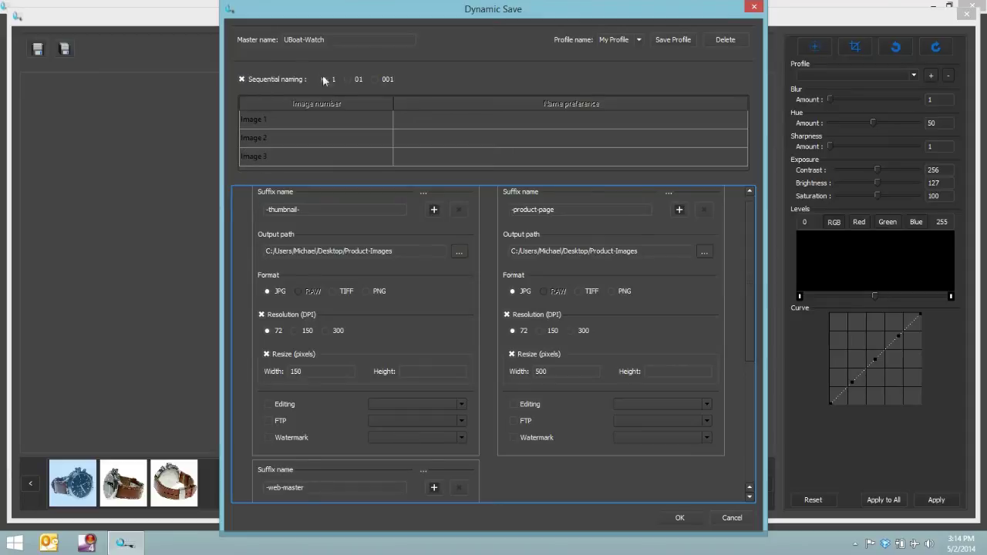
- Switch sequential numbering to two digits and edit the -product-page suffix name
click(349, 80)
click(573, 210)
text(-)
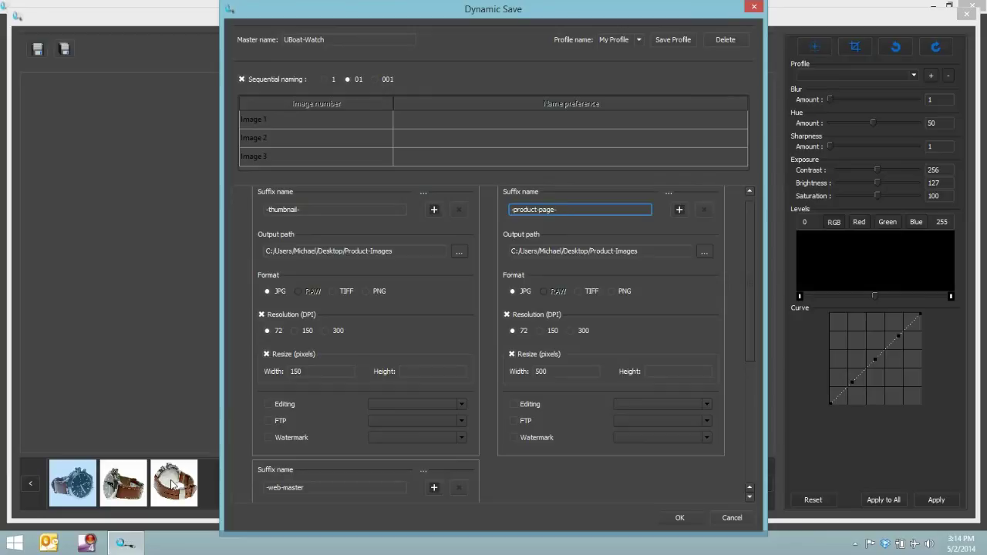
- Turn off sequential naming and name Images 1–3 'front', 'side' and 'back'
click(241, 79)
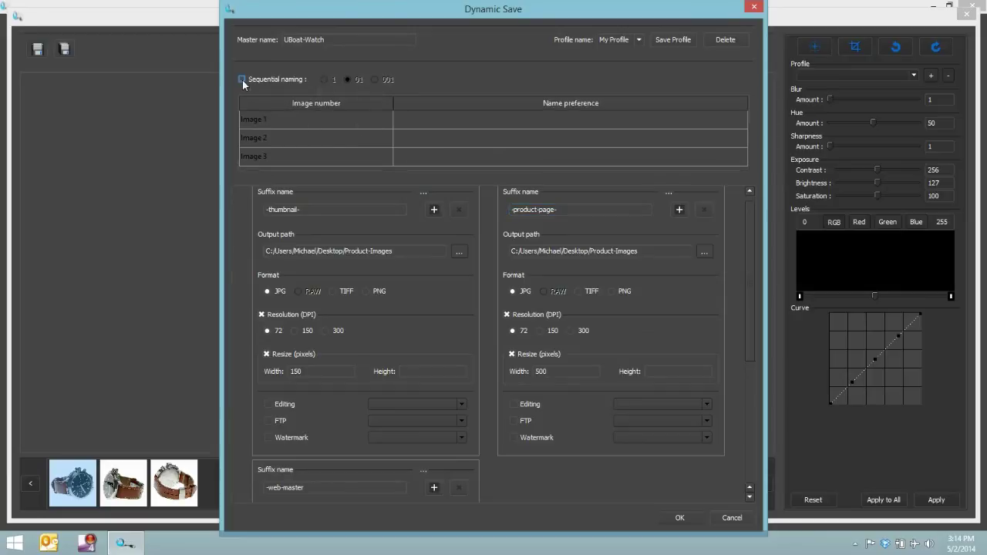
click(437, 128)
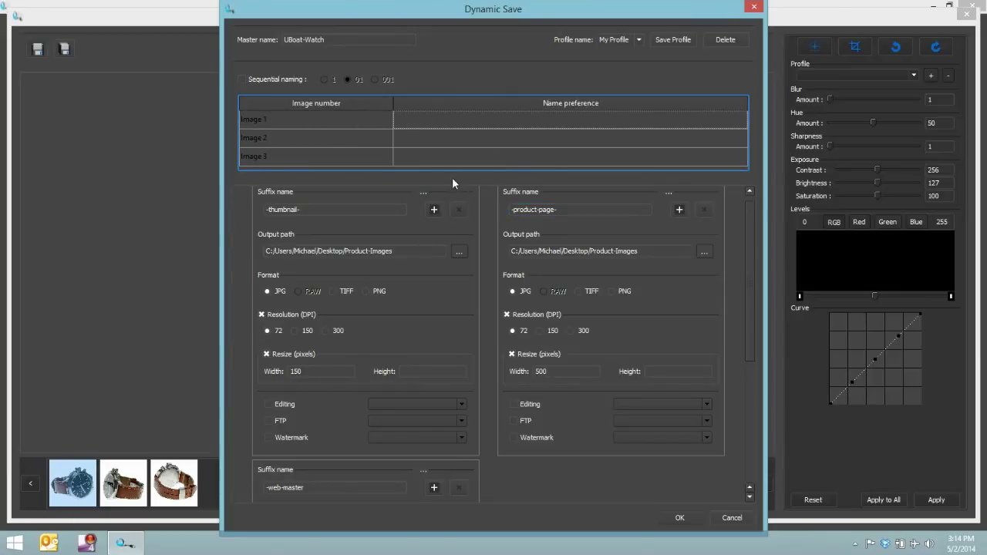
text(front)
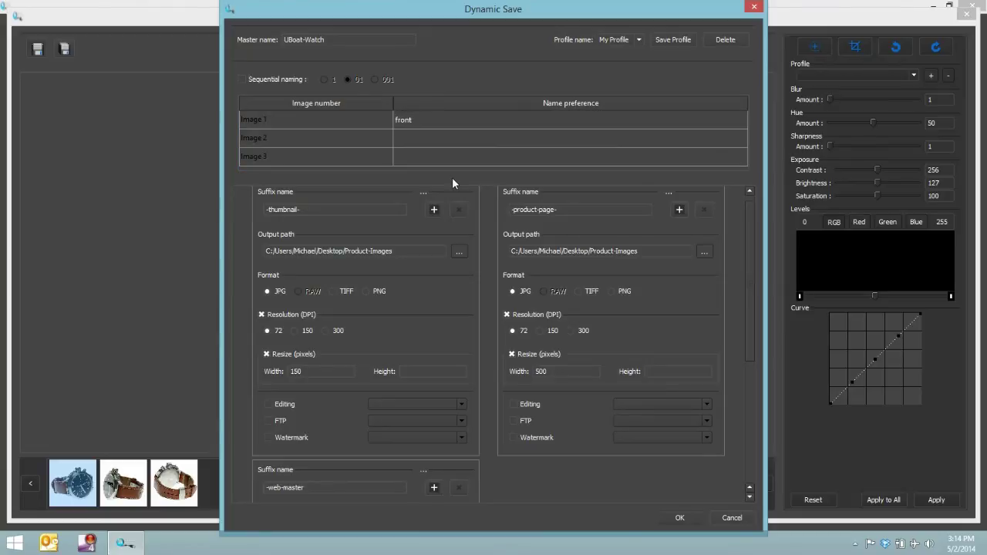
click(493, 143)
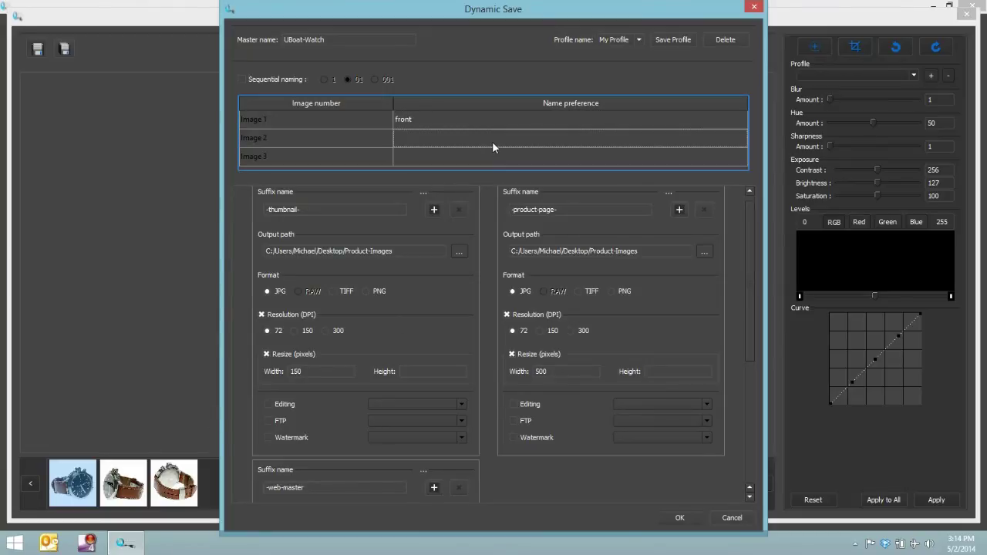
text(side)
click(462, 160)
text(back)
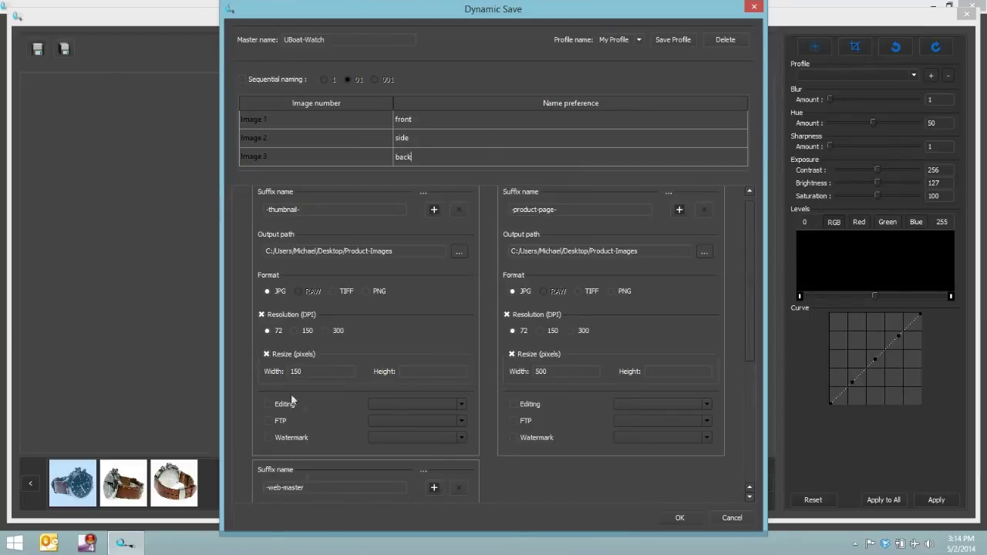
- Check the -web-master suffix block, which outputs at 1000 px width
scroll(389, 386, down, 3)
scroll(516, 421, down, 3)
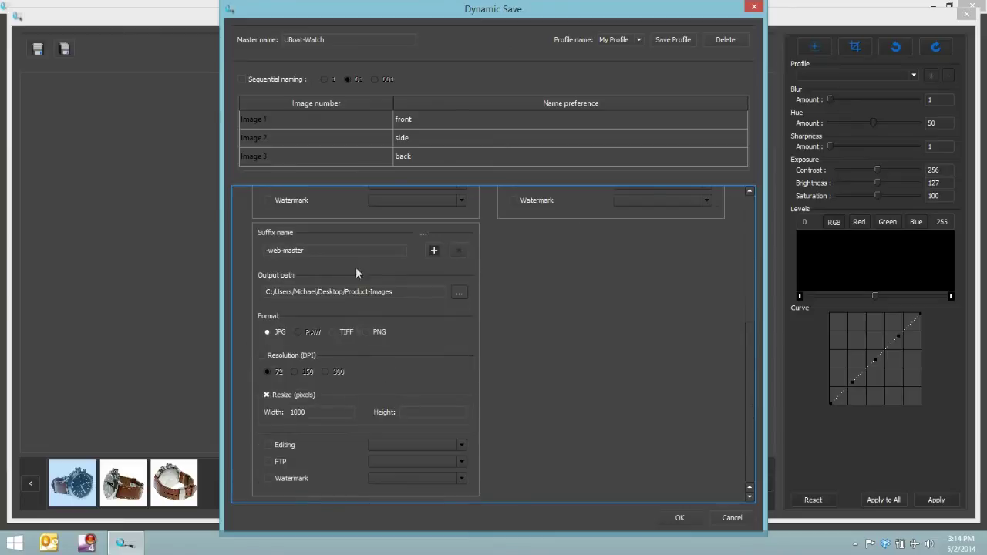
click(339, 252)
scroll(563, 339, up, 5)
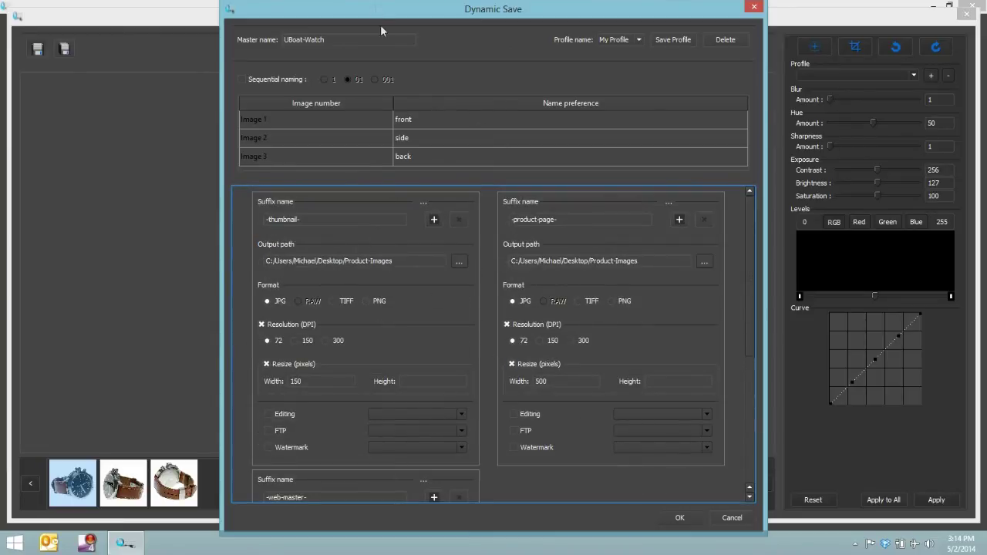
- Confirm the Dynamic Save of the three watch photos and close the editor once it completes
click(668, 517)
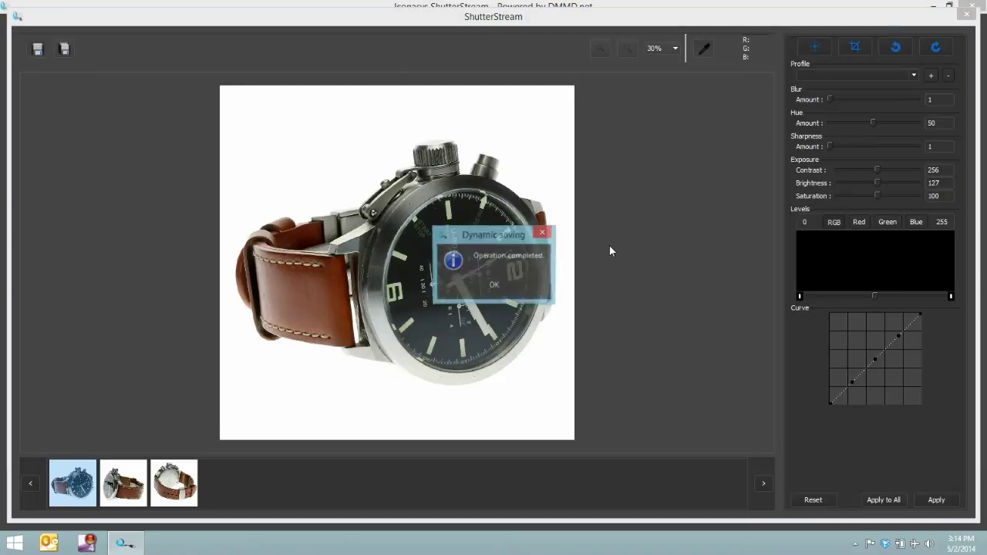
click(500, 290)
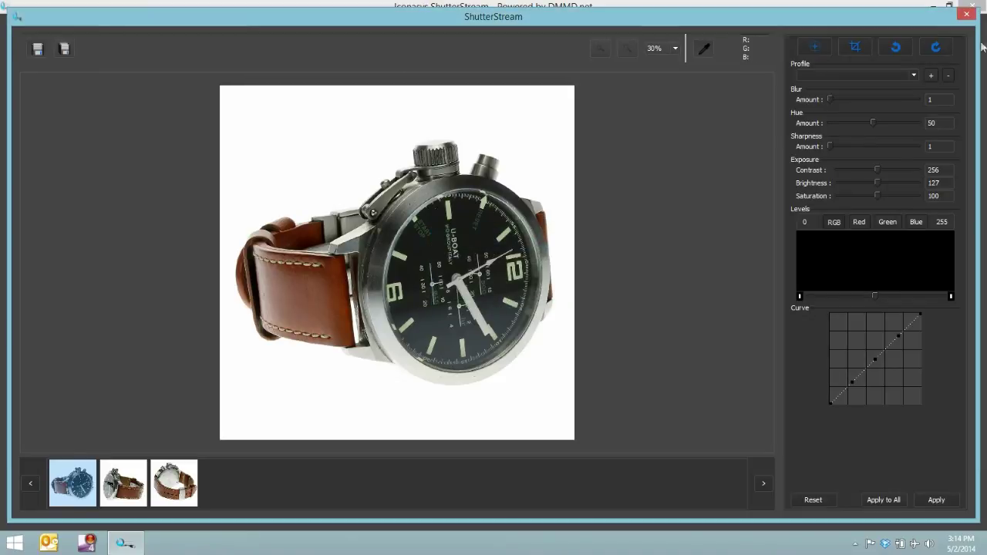
click(966, 13)
- Minimize ShutterStream and open the desktop's Product-Images folder holding the nine UBoat-Watch JPGs
click(932, 8)
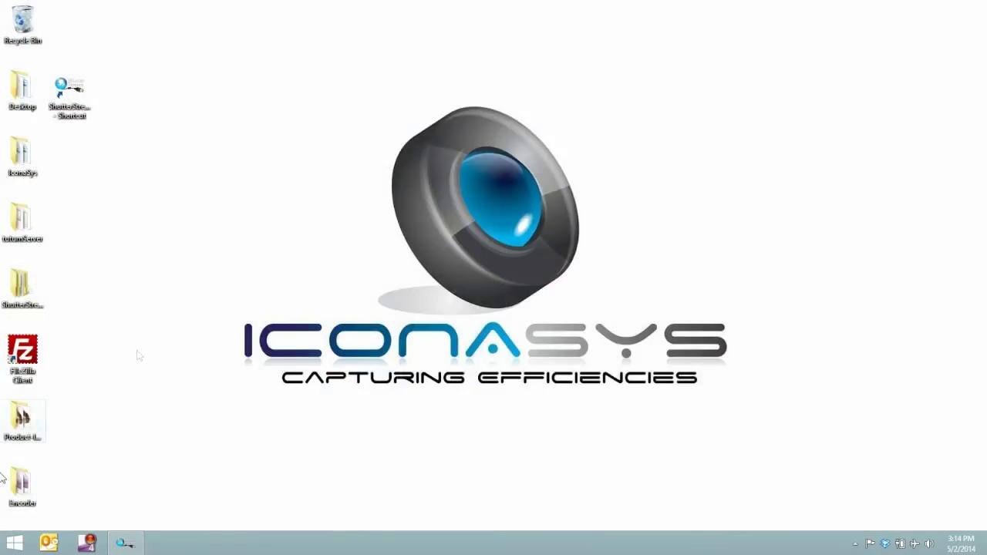
double_click(22, 419)
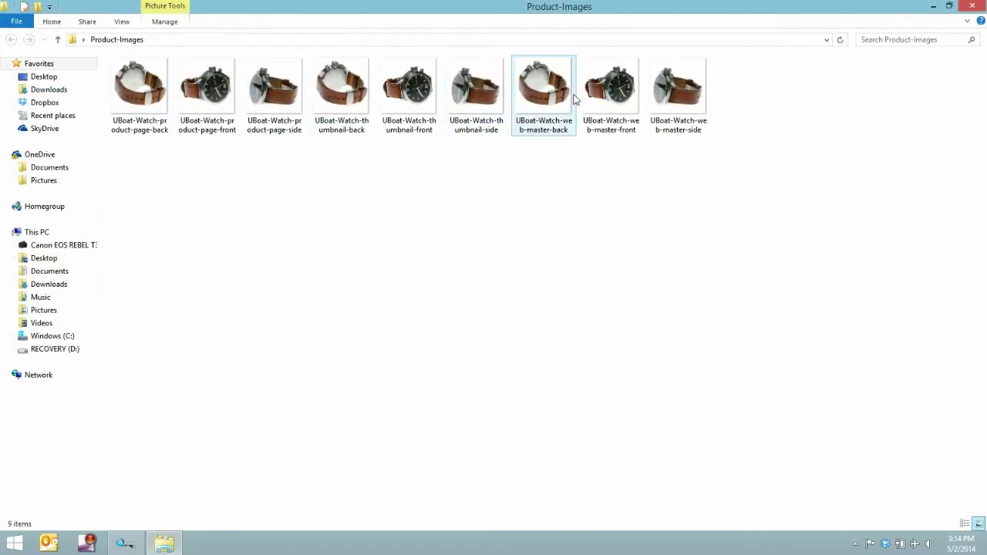
double_click(140, 87)
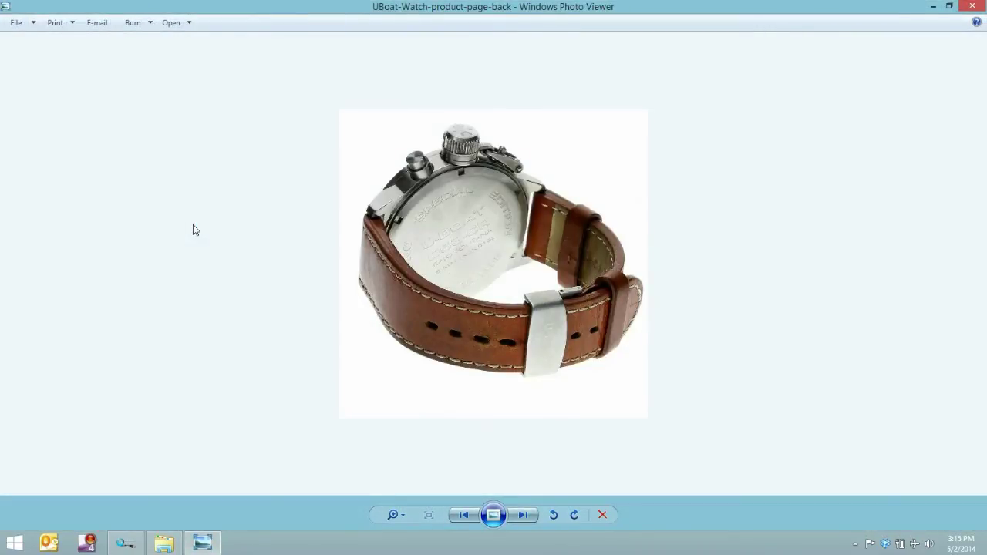
key(Right)
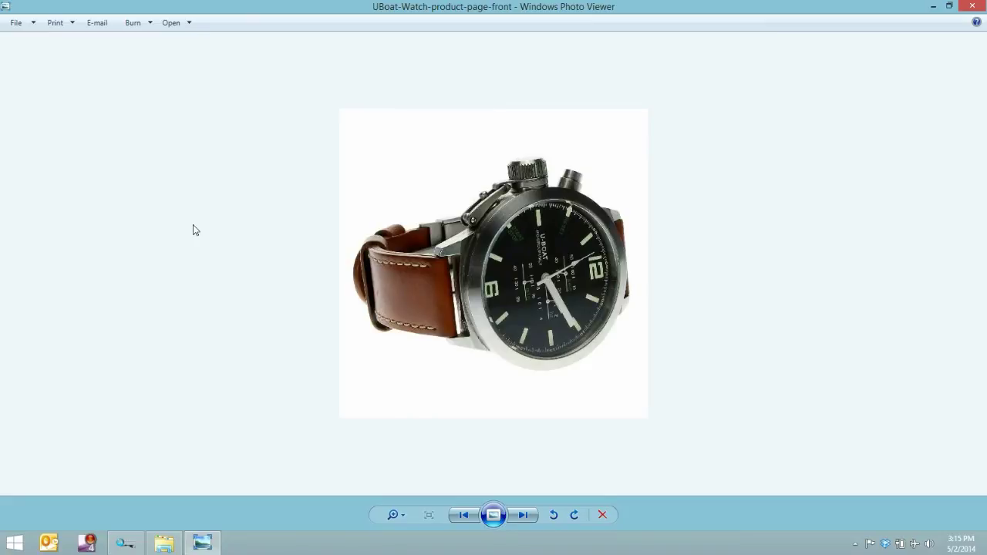
key(Right)
key(Right)
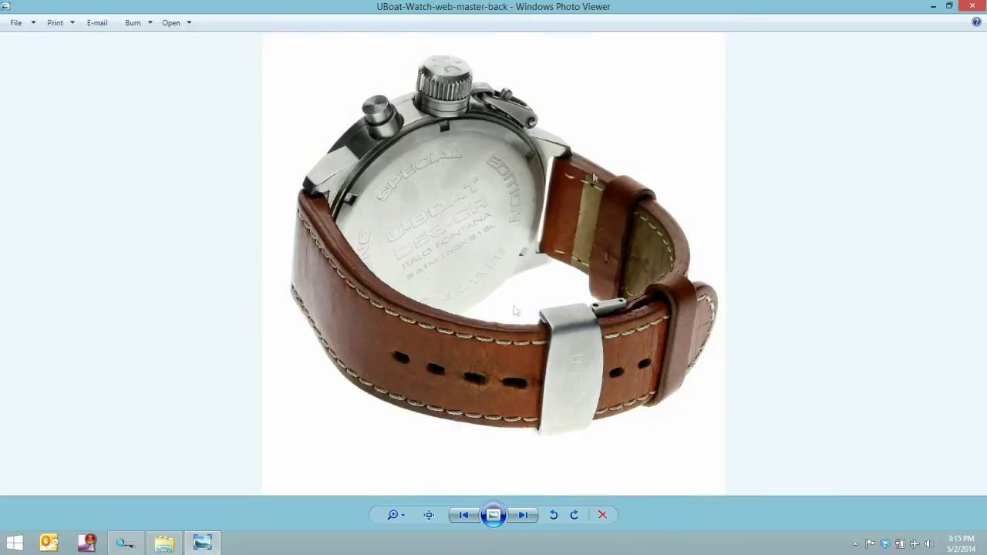
key(Right)
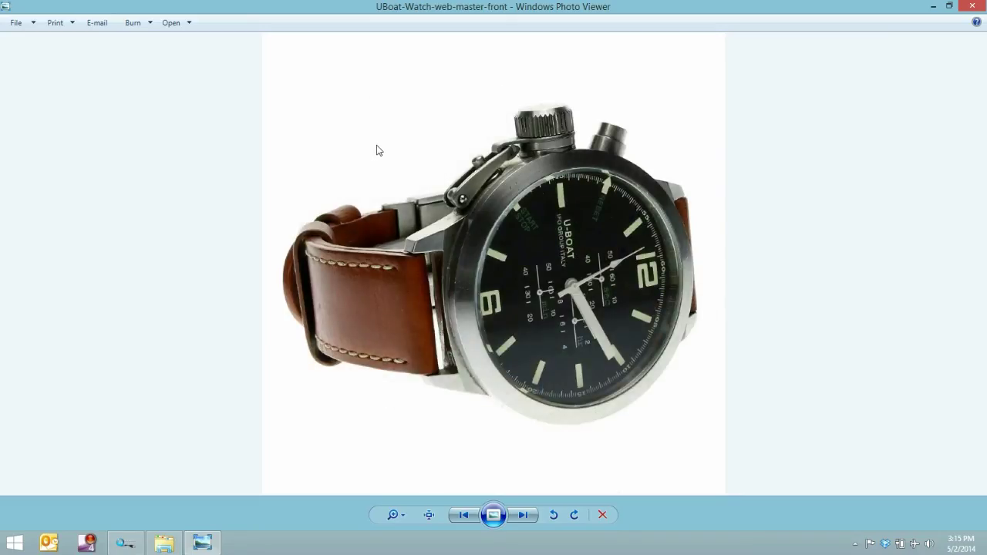
key(Right)
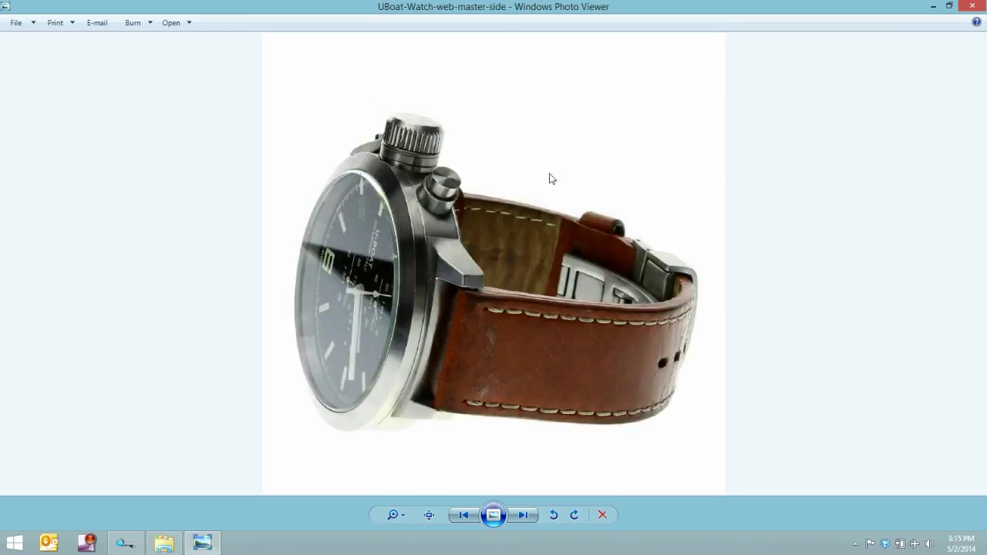
key(Left)
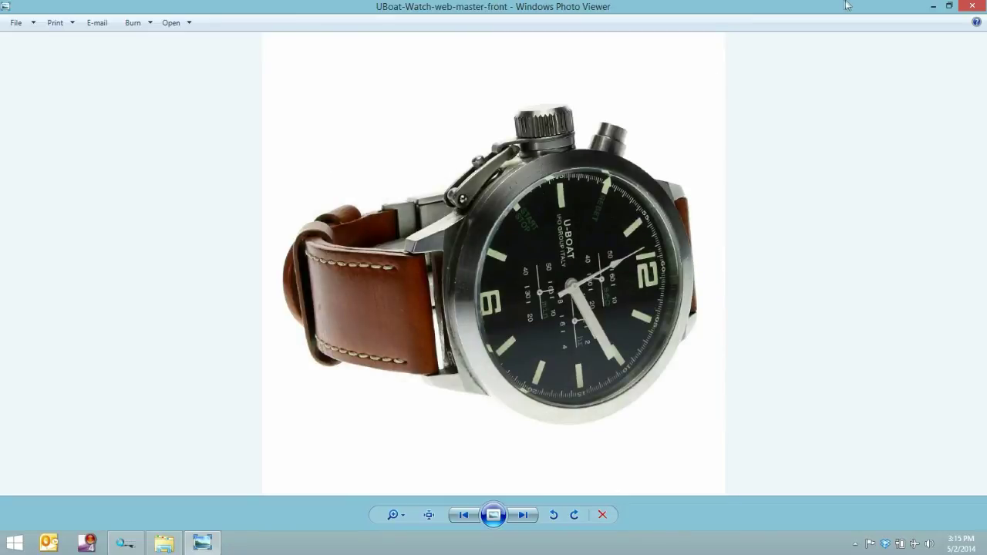
- Close the photo viewer, bring ShutterStream back from the taskbar, and start Live View of the watch
click(973, 6)
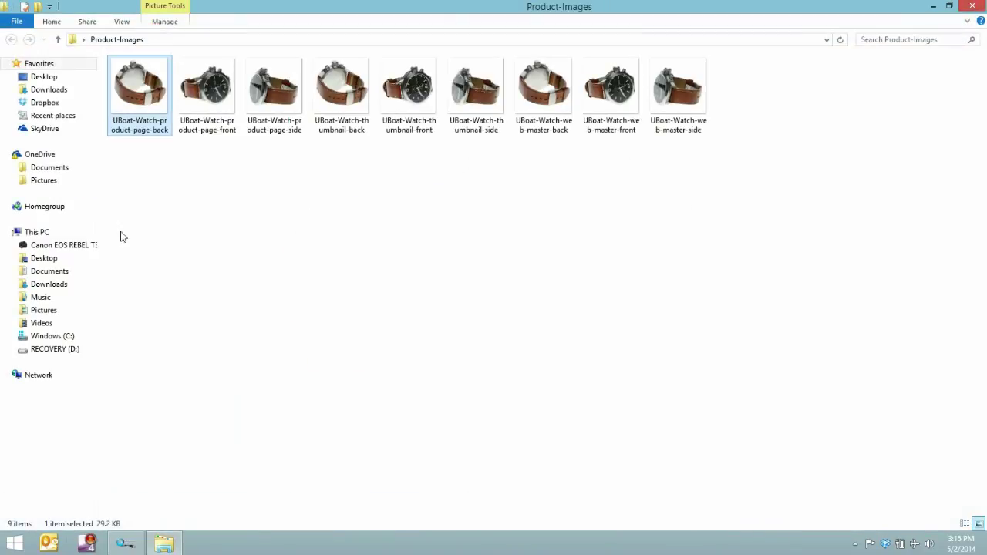
click(125, 543)
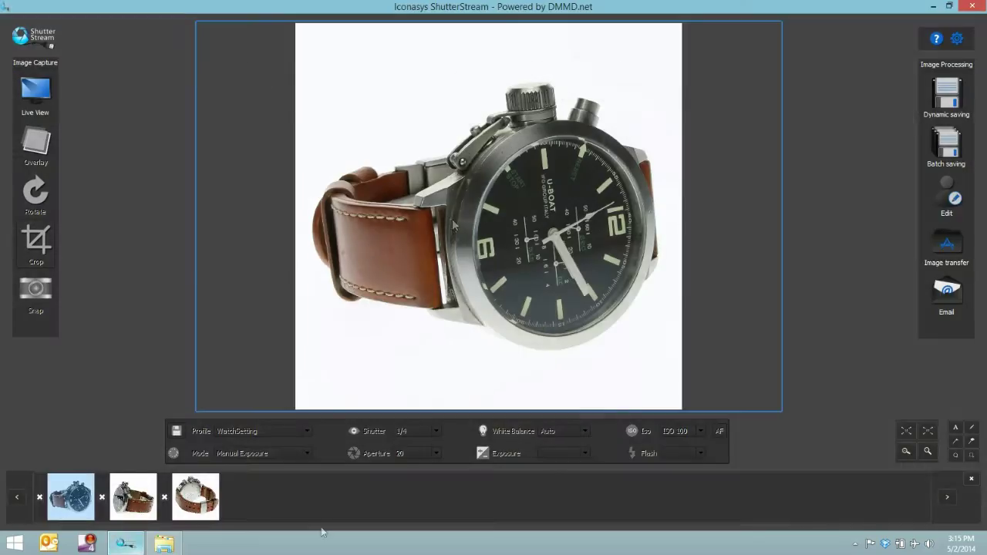
click(42, 101)
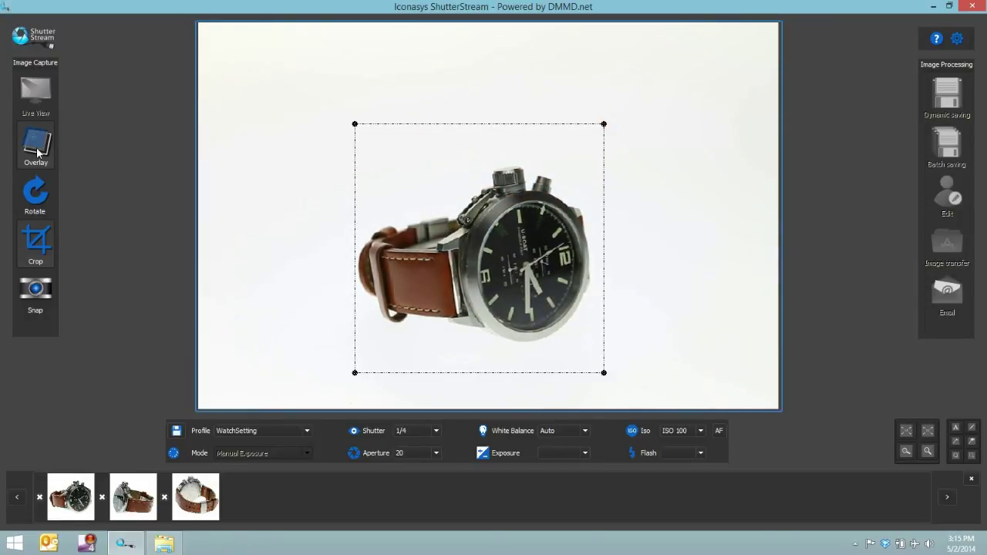
- Create a live-view overlay from the square box framing the watch
click(38, 152)
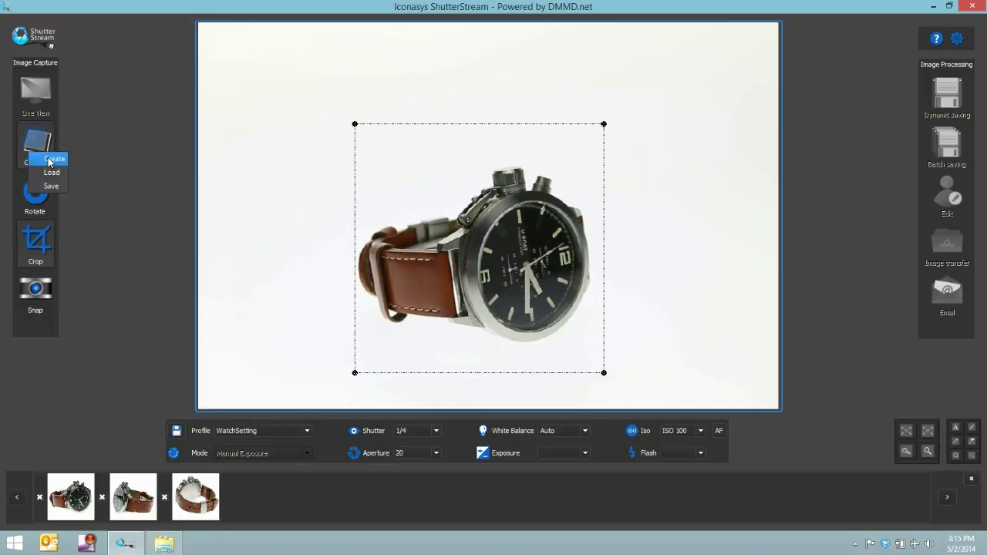
click(49, 161)
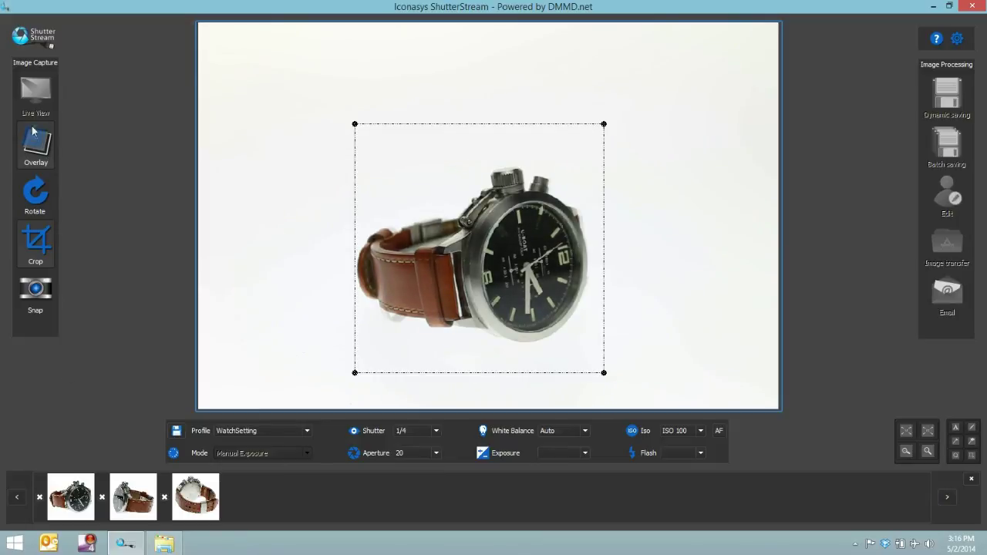
- Open the Overlay options menu again to reach its Save entry
click(34, 135)
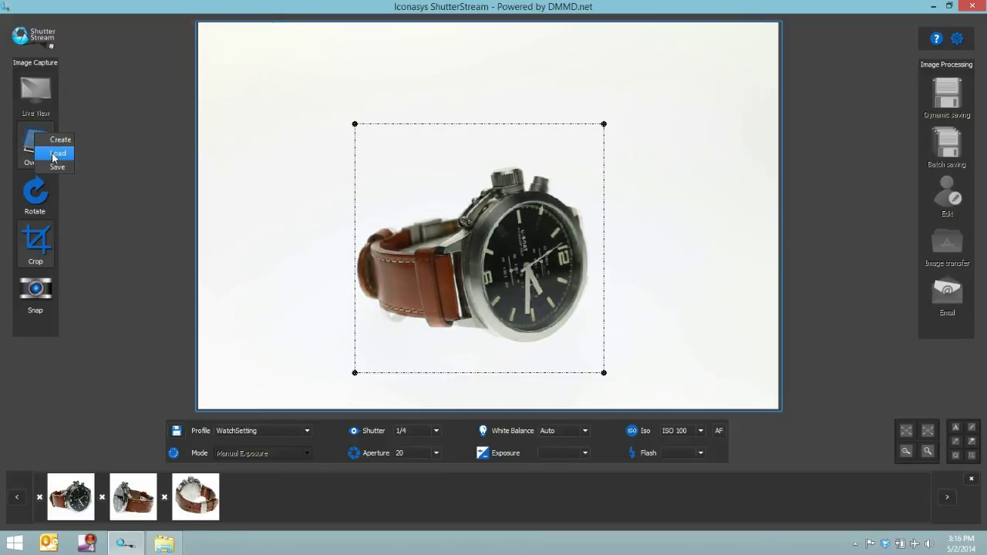